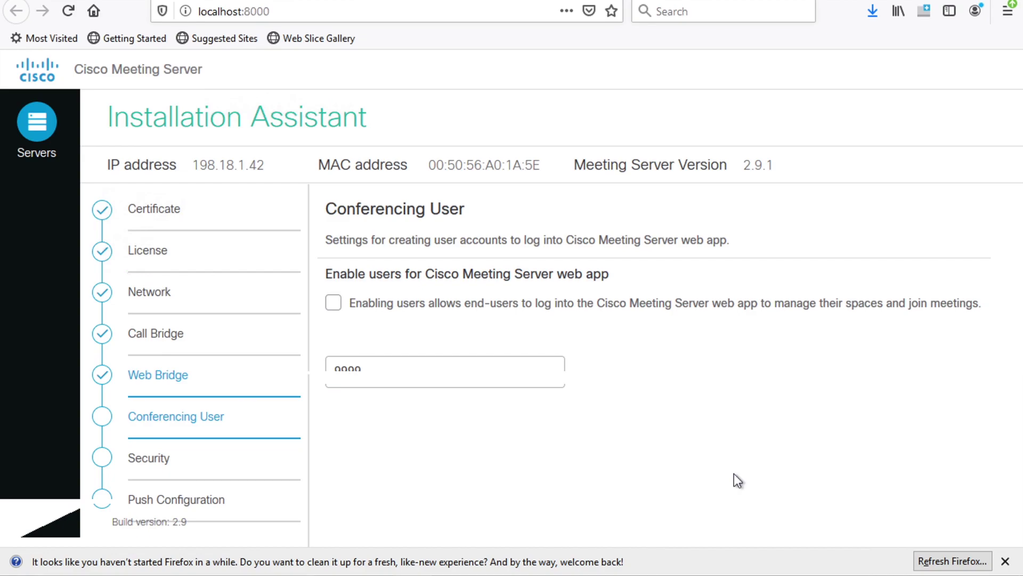
# Enable web app users and switch the directory protocol from LDAPS to LDAP on port 389
pyautogui.click(334, 303)
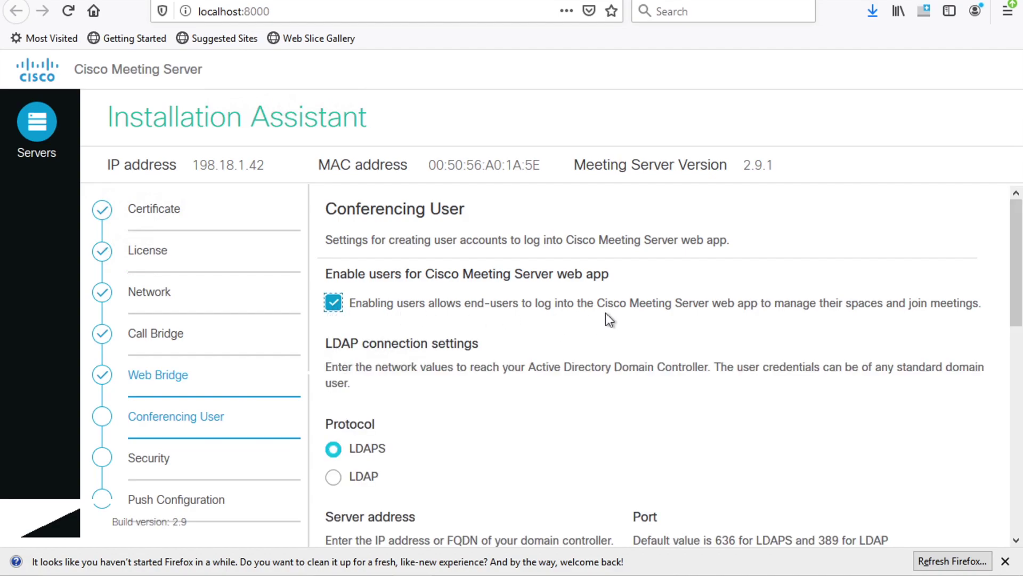
pyautogui.scroll(-1, 606, 312)
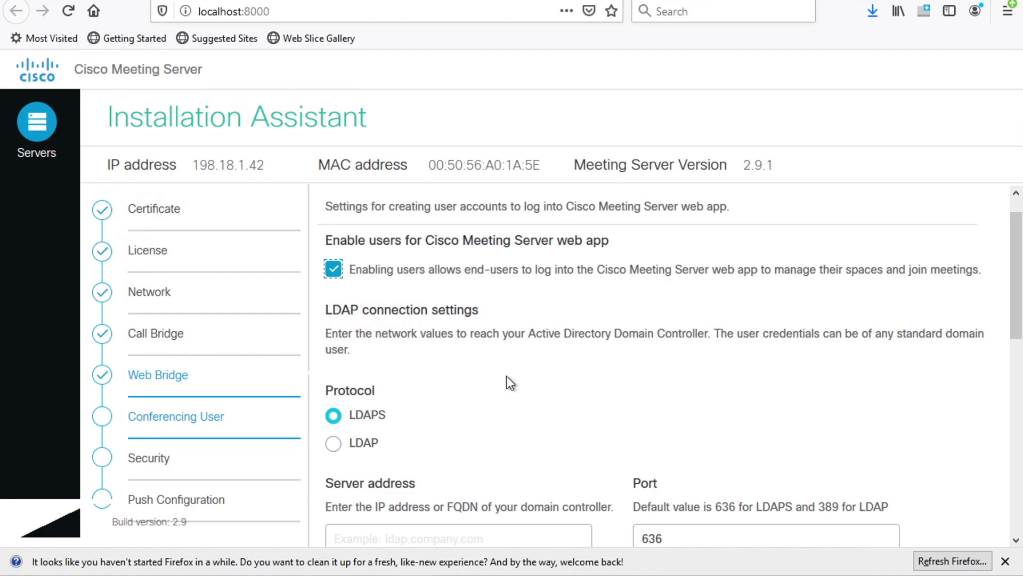
pyautogui.scroll(-1, 506, 376)
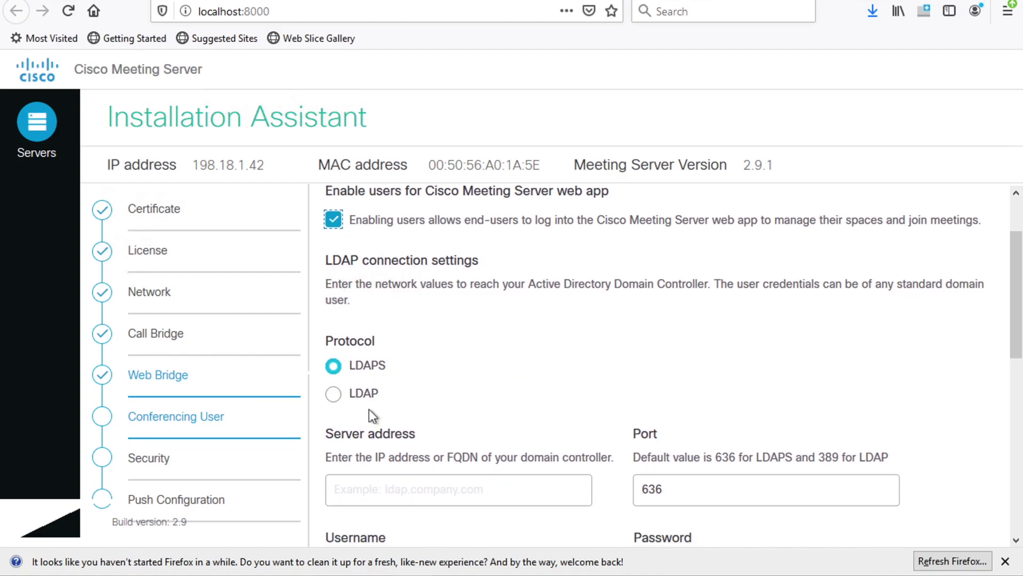
pyautogui.click(334, 393)
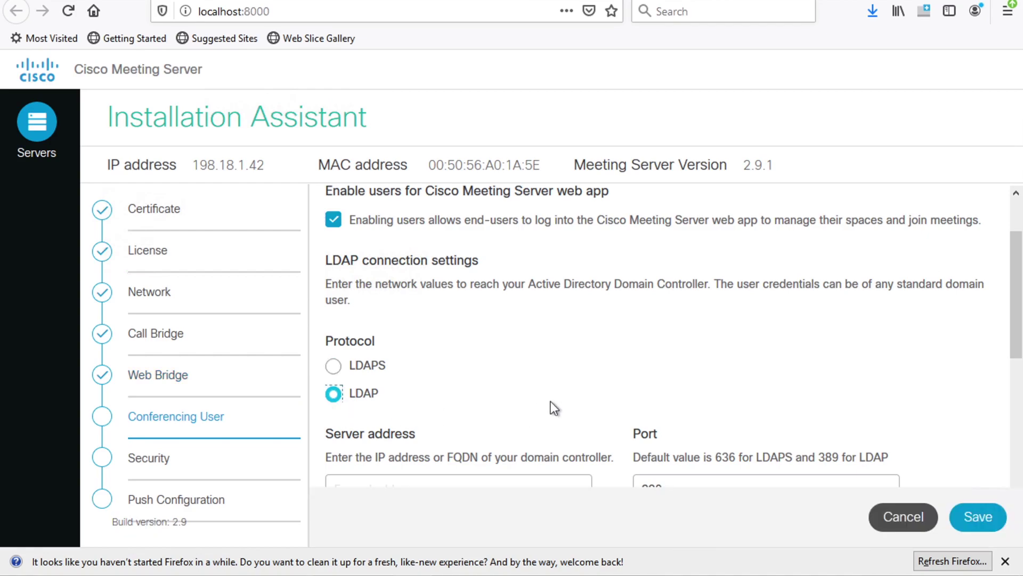
pyautogui.scroll(-2, 563, 402)
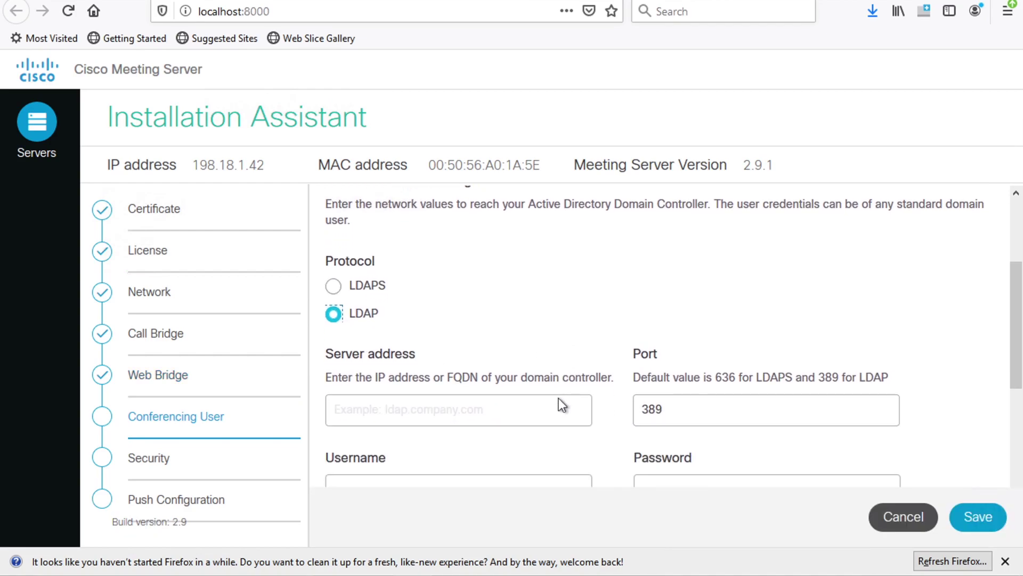
# Enter ad1.dcloud.cisco.com as the LDAP server address, keeping the default port
pyautogui.click(547, 408)
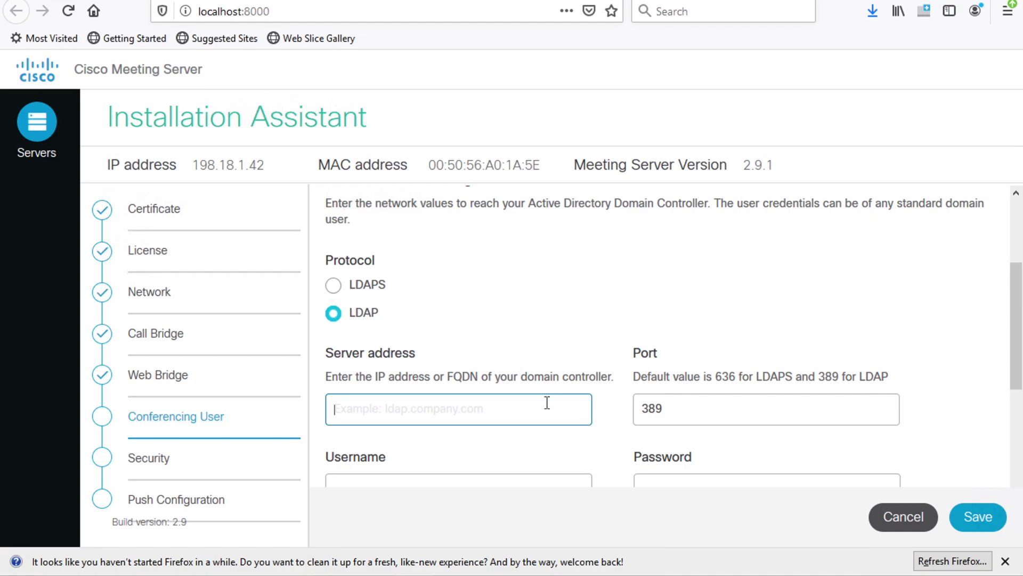
pyautogui.write('ad1.d')
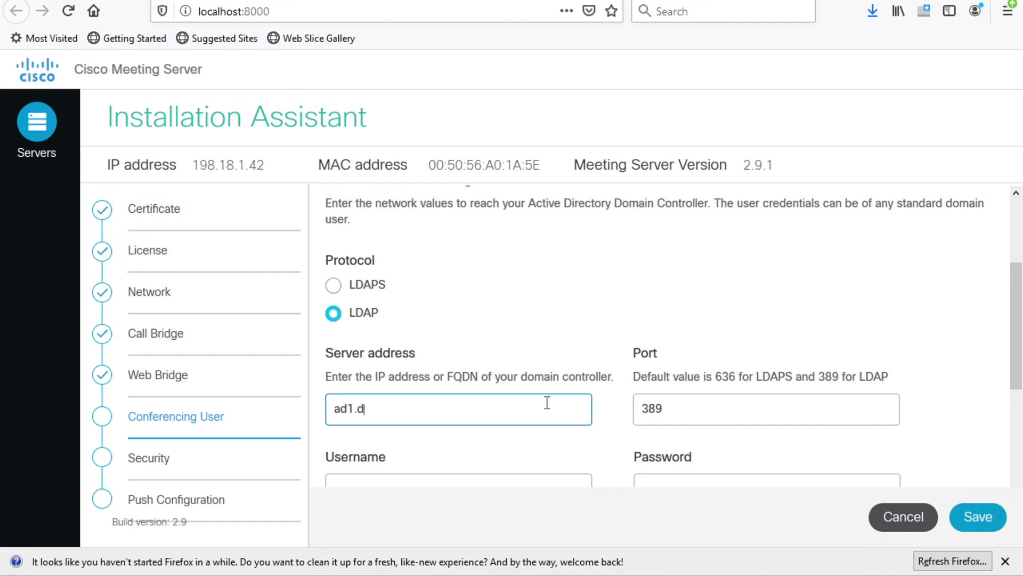
pyautogui.write('cloud.cisco.com')
pyautogui.press('Tab')
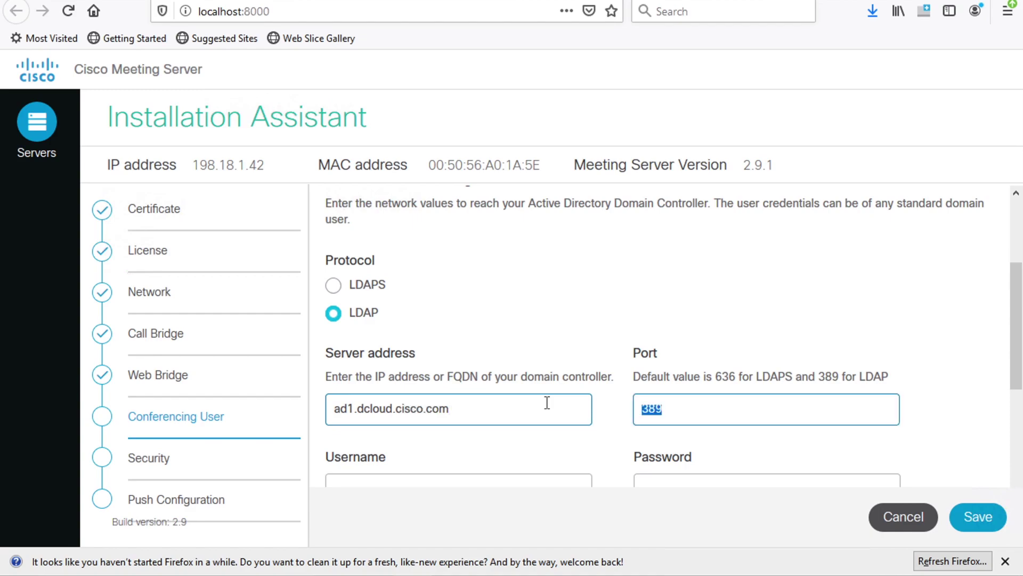
# Fill the username with cn=administrator,cn=users,dc=dcloud,dc=cisco,dc=com and check the entry
pyautogui.press('Tab')
pyautogui.scroll(-5, 547, 402)
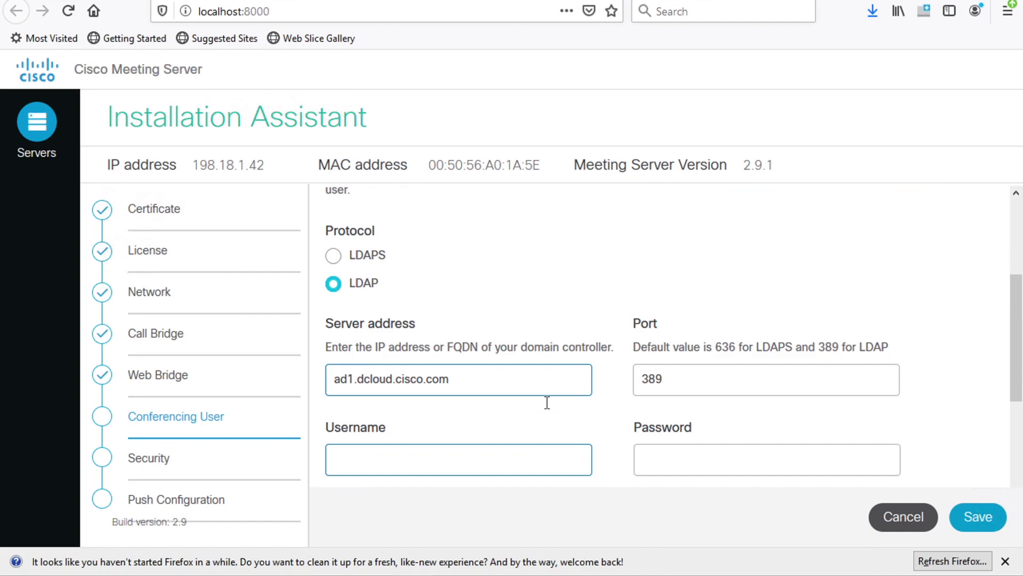
pyautogui.scroll(-3, 549, 408)
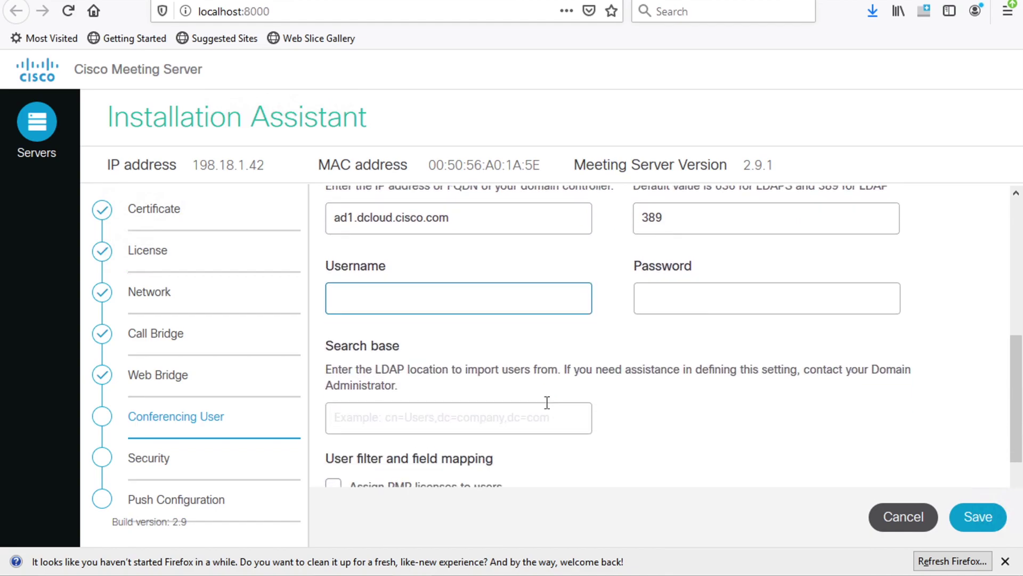
pyautogui.write('cn')
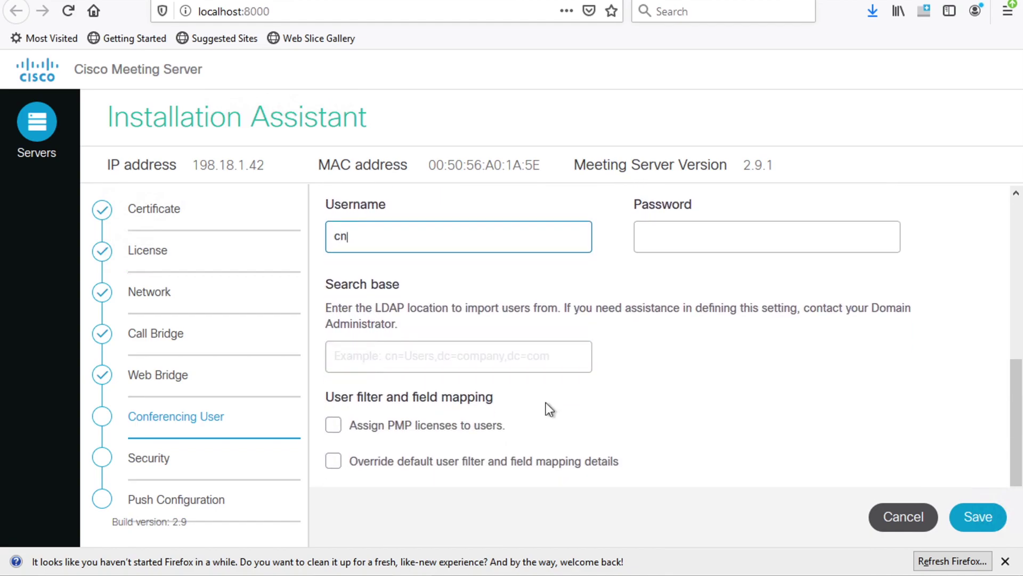
pyautogui.write('=administrator')
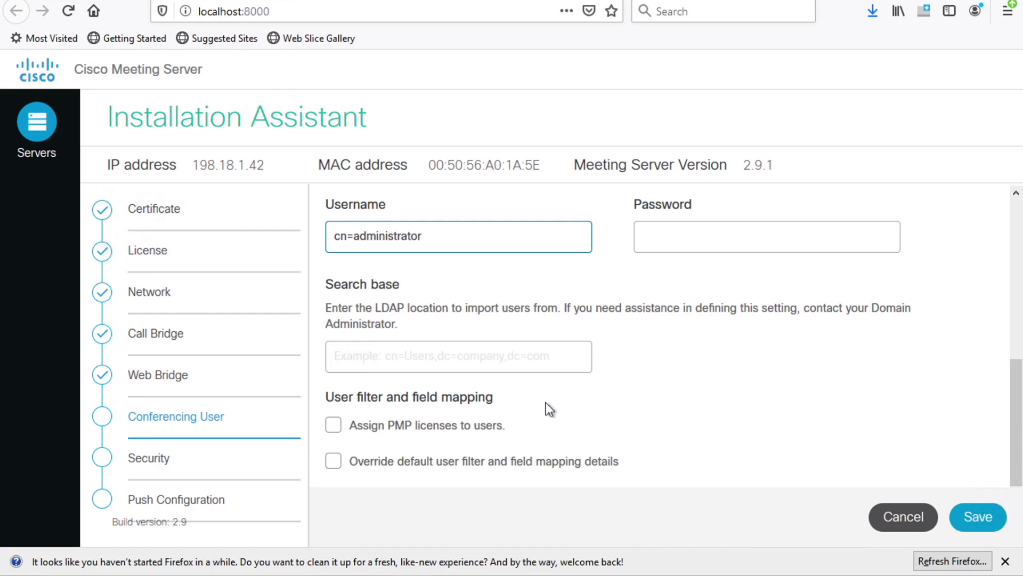
pyautogui.write(',cn=users,dc=dc')
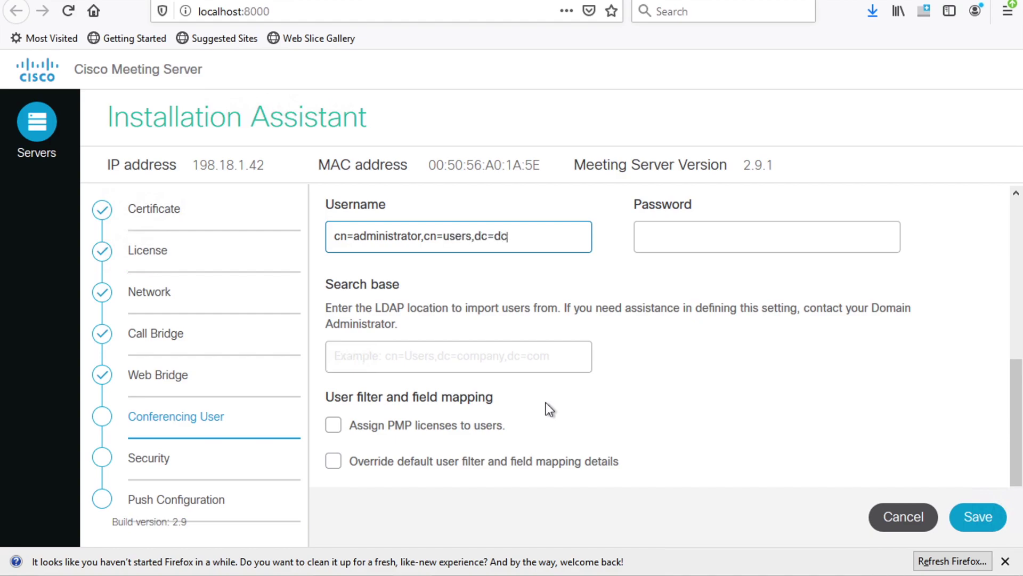
pyautogui.write('loud,dc=cisco,dc=co')
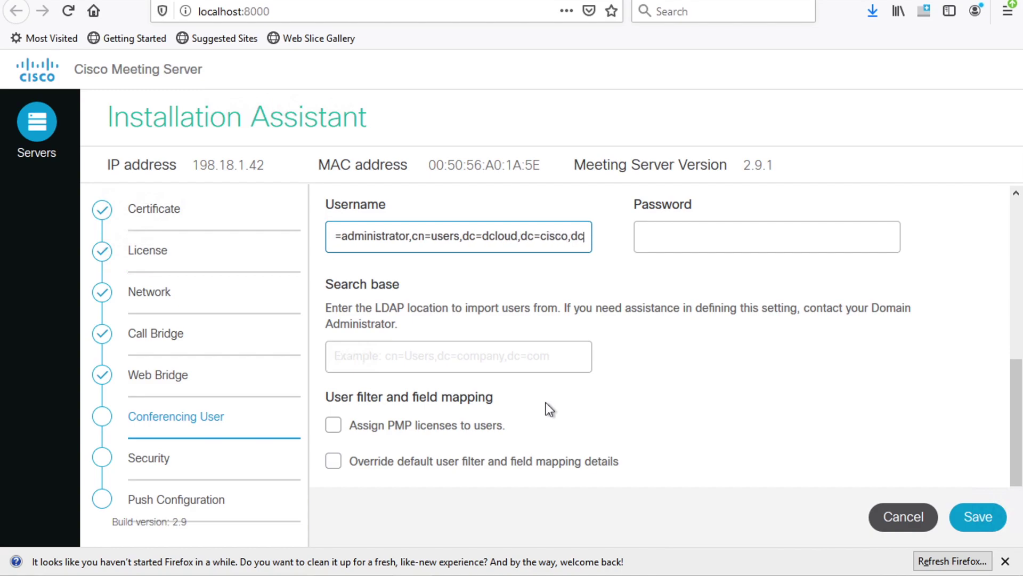
pyautogui.write('m')
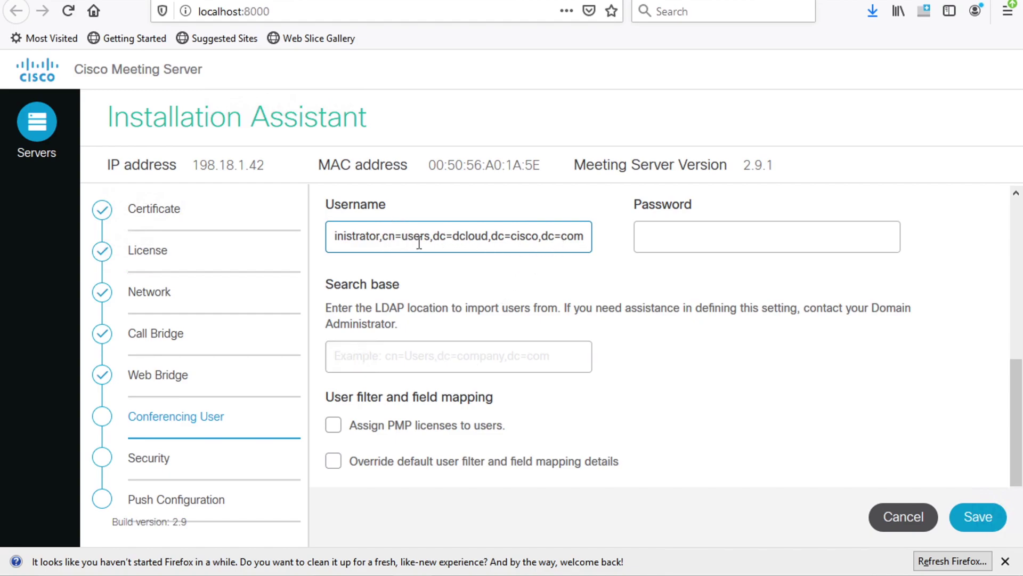
pyautogui.press('Left')
pyautogui.press('Left')
pyautogui.press('Left')
pyautogui.press('Left')
pyautogui.press('Left')
pyautogui.press('Left')
pyautogui.press('Left')
pyautogui.press('Left')
pyautogui.press('Left')
pyautogui.press('Left')
pyautogui.press('Left')
pyautogui.press('Left')
pyautogui.press('Left')
pyautogui.press('Left')
pyautogui.press('Left')
pyautogui.press('Left')
pyautogui.press('Left')
pyautogui.press('Left')
pyautogui.press('Left')
pyautogui.press('Left')
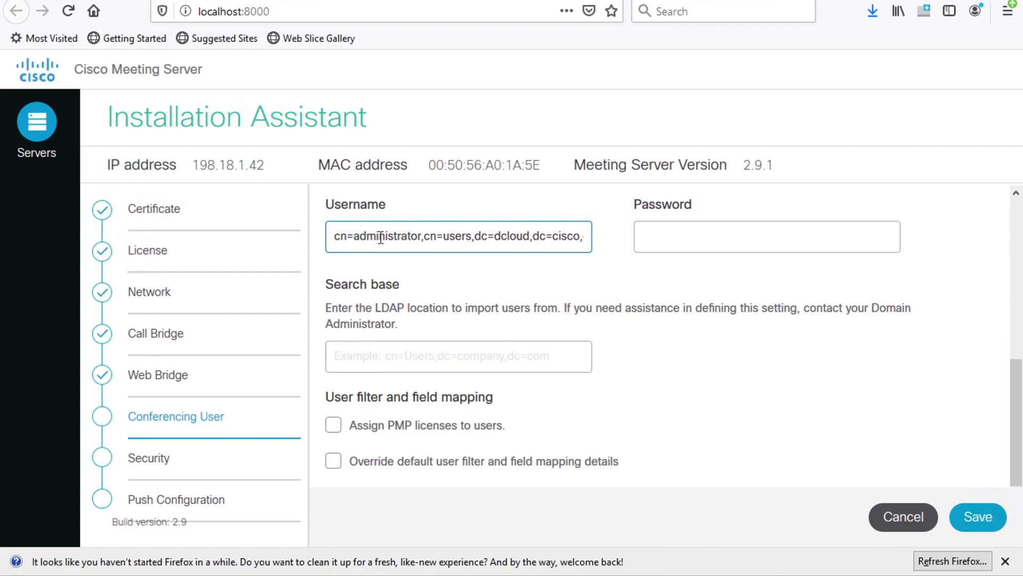
pyautogui.press('Right')
pyautogui.press('Right')
pyautogui.press('Right')
pyautogui.press('Right')
pyautogui.press('Right')
pyautogui.press('Right')
pyautogui.press('Right')
pyautogui.press('Right')
pyautogui.press('Right')
pyautogui.press('Right')
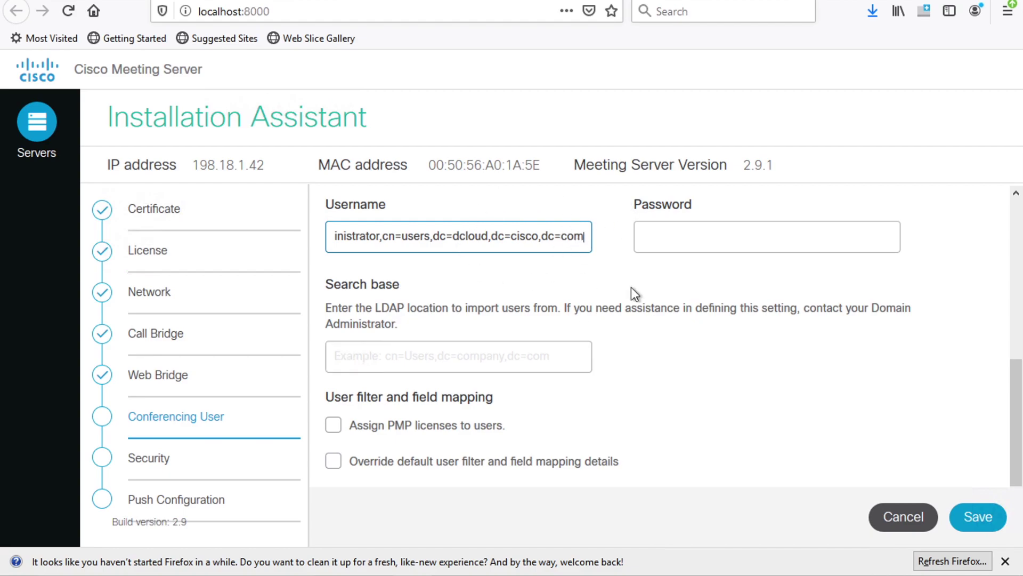
# Enter the directory bind account password
pyautogui.click(753, 227)
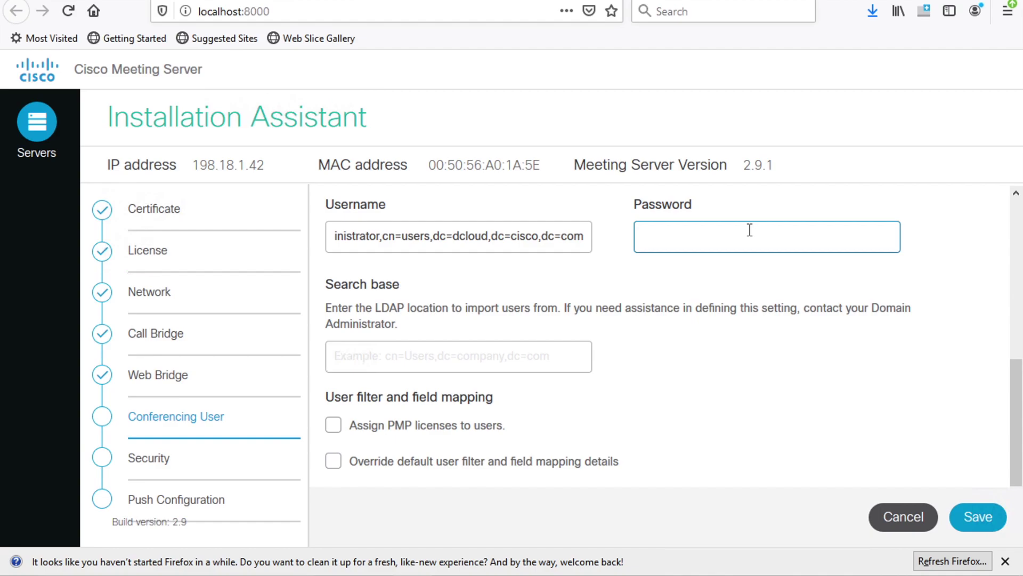
pyautogui.write('•••••••••••')
pyautogui.click(557, 357)
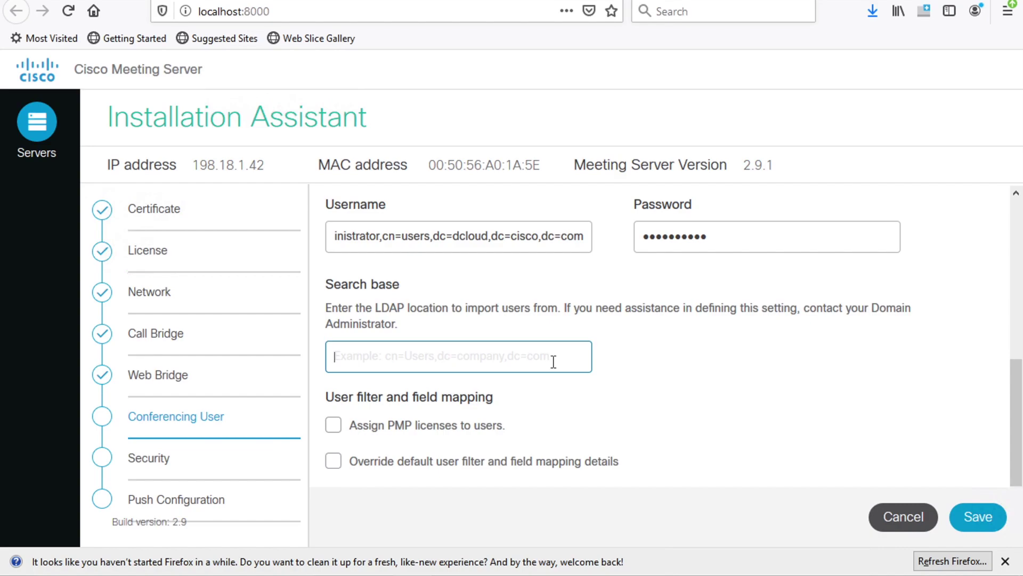
# Copy dc=dcloud,dc=cisco,dc=com from the username into the Search base field
pyautogui.click(433, 236)
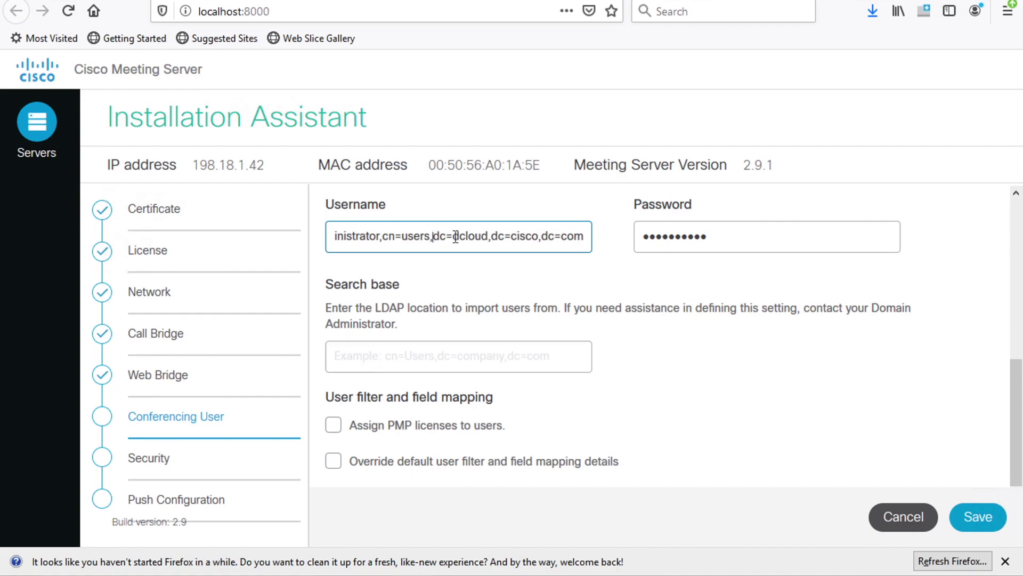
pyautogui.moveTo(433, 236); pyautogui.dragTo(600, 238)
pyautogui.hotkey('ctrl', 'c')
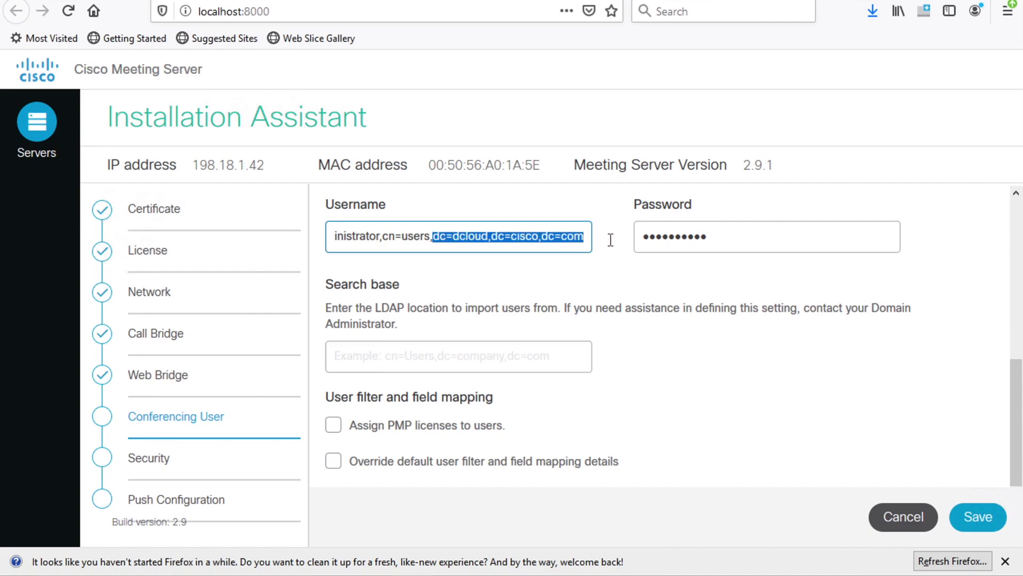
pyautogui.click(450, 347)
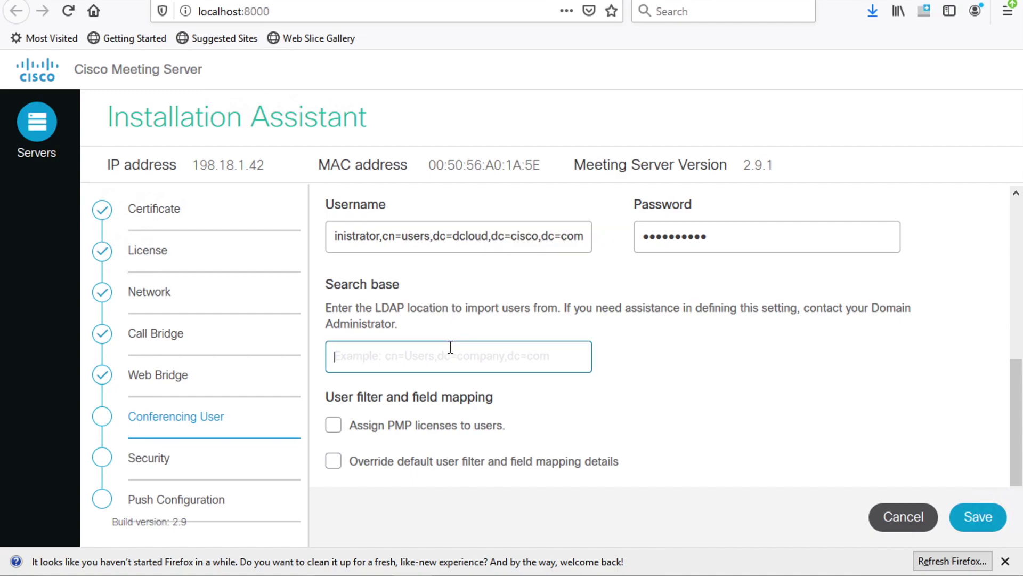
pyautogui.hotkey('ctrl', 'v')
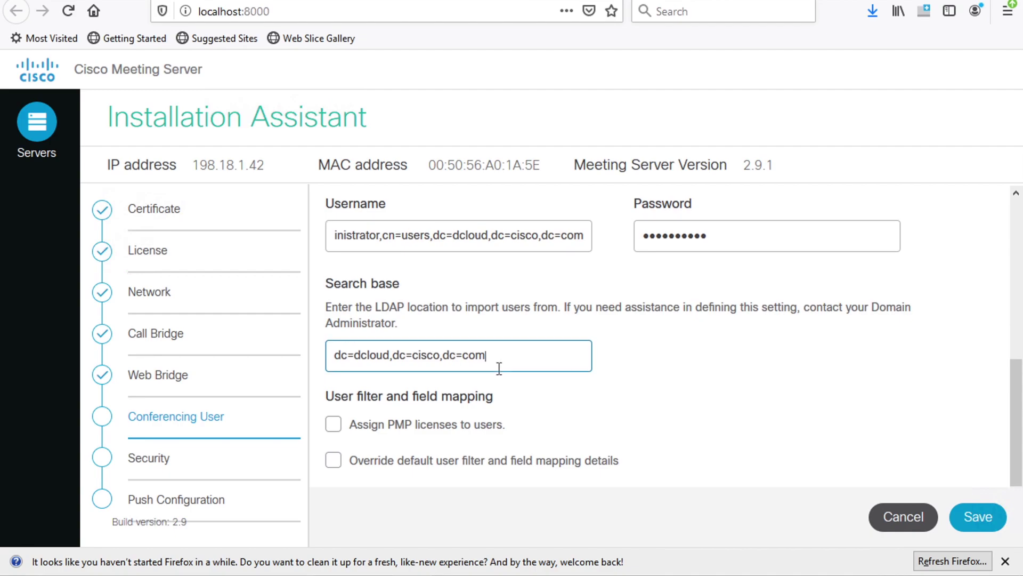
pyautogui.scroll(-3, 498, 369)
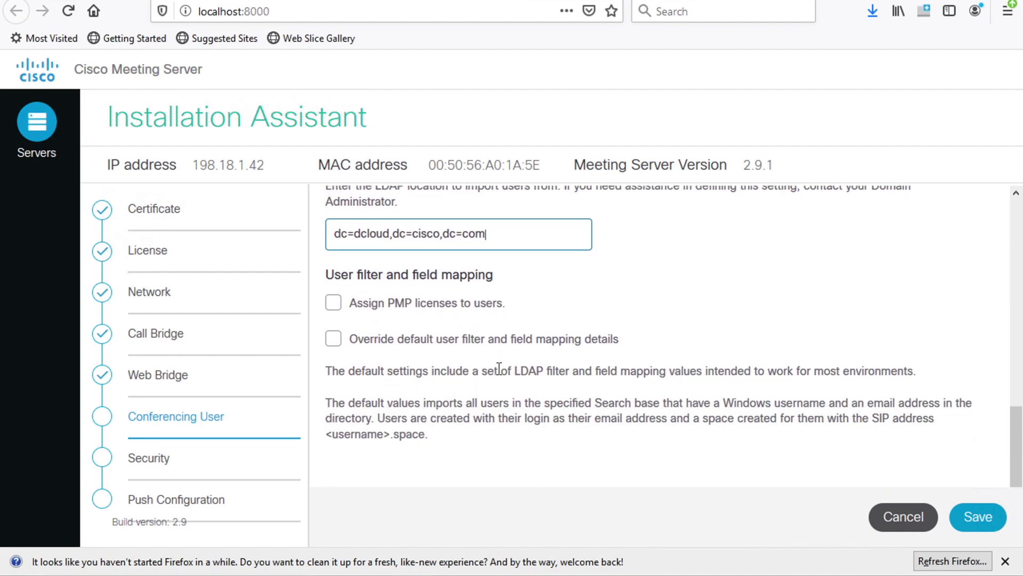
# Enable custom field mappings and replace the LDAP search filter with telephoneNumber=*
pyautogui.click(334, 341)
pyautogui.scroll(-3, 621, 400)
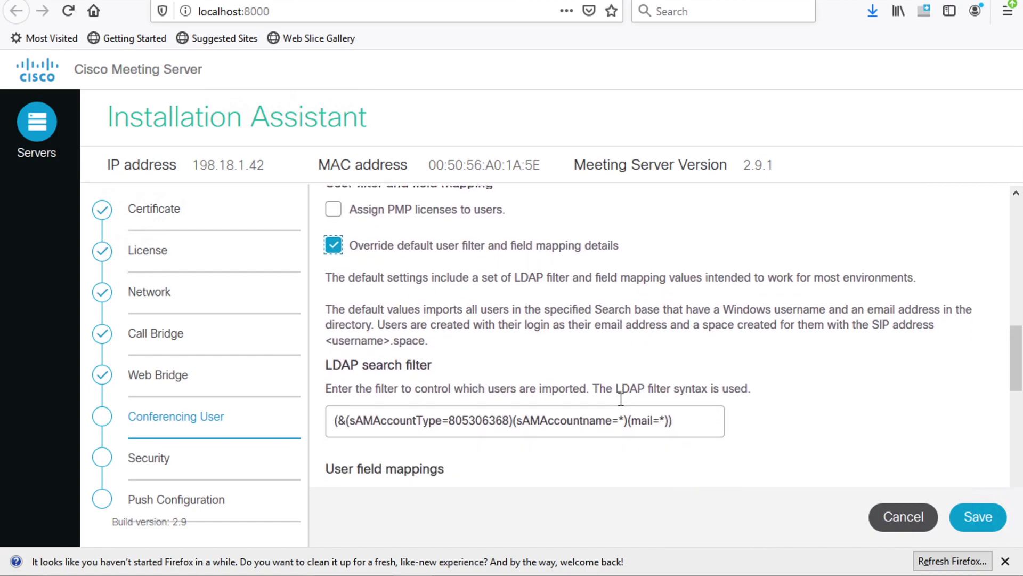
pyautogui.scroll(-3, 621, 400)
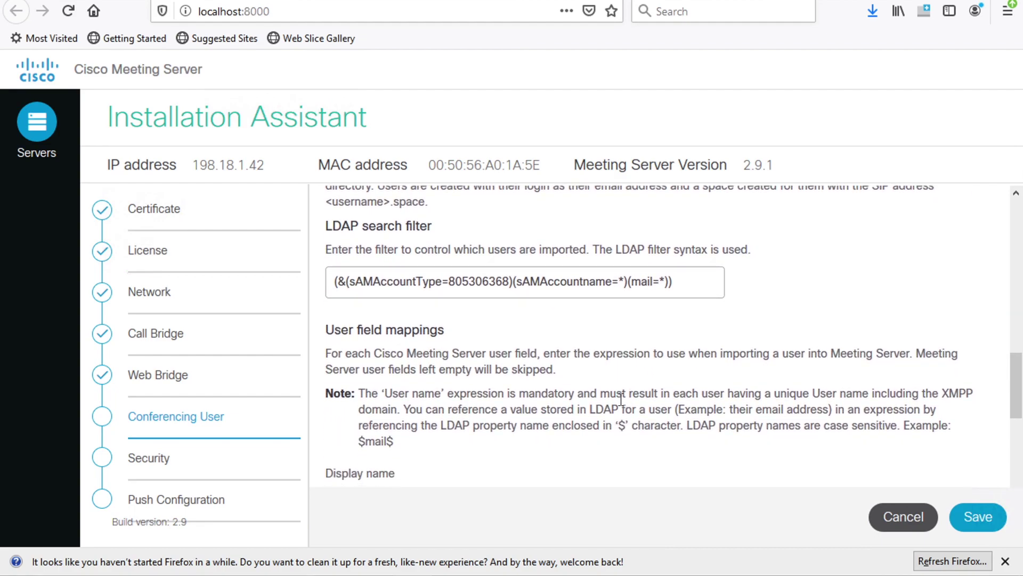
pyautogui.scroll(-1, 621, 399)
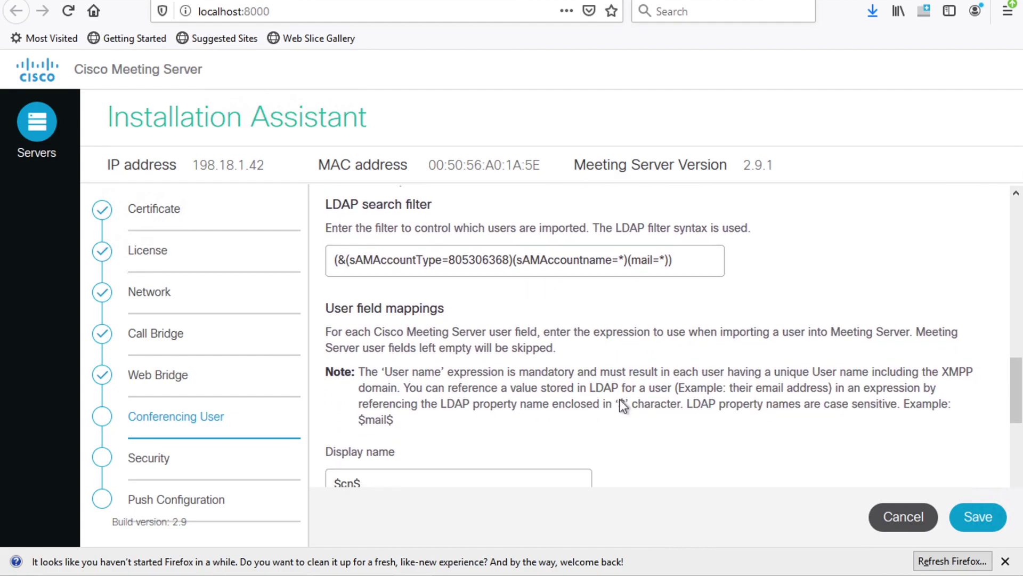
pyautogui.click(681, 261)
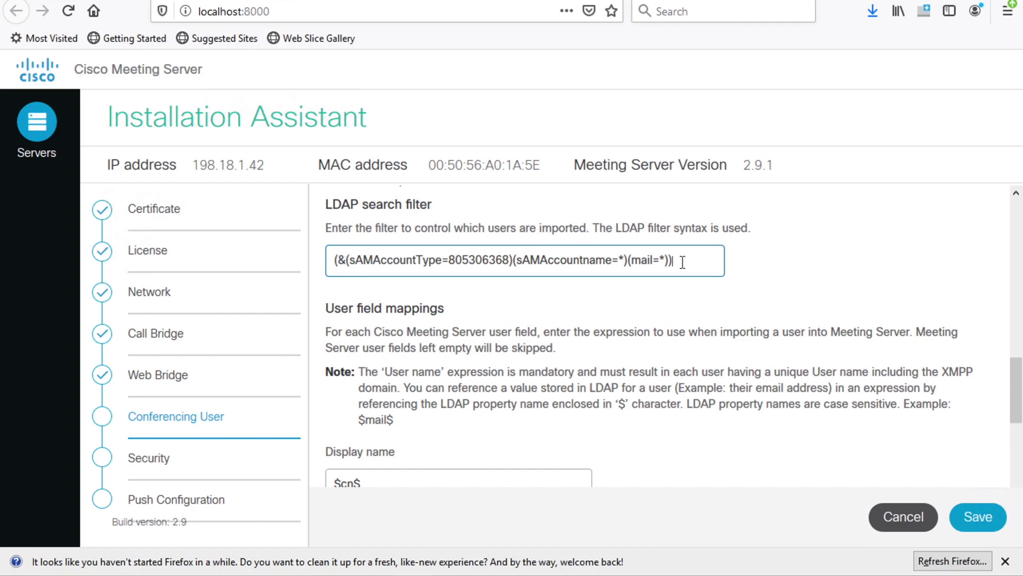
pyautogui.moveTo(682, 262); pyautogui.dragTo(251, 257)
pyautogui.write('t')
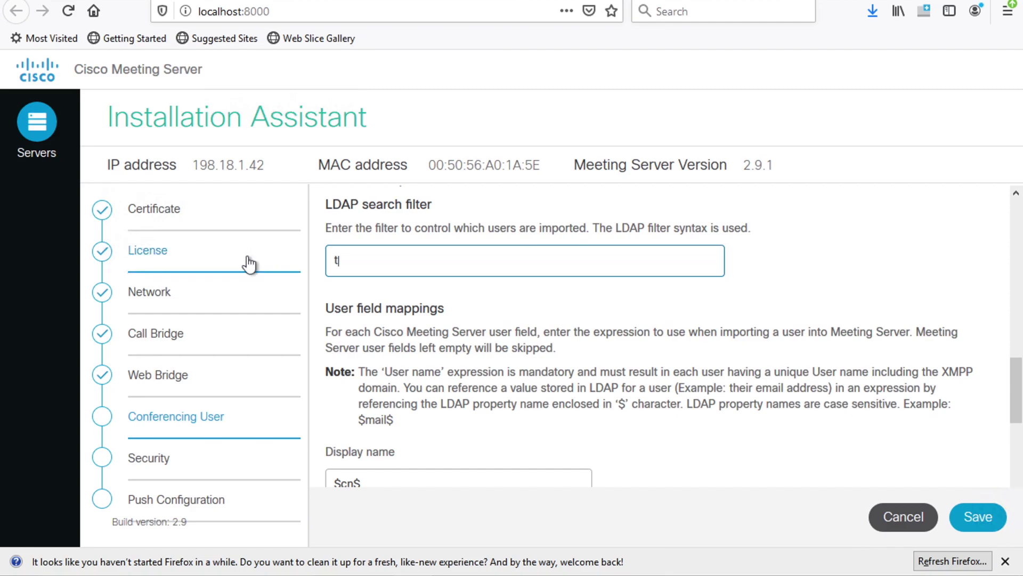
pyautogui.write('elephoneNumber')
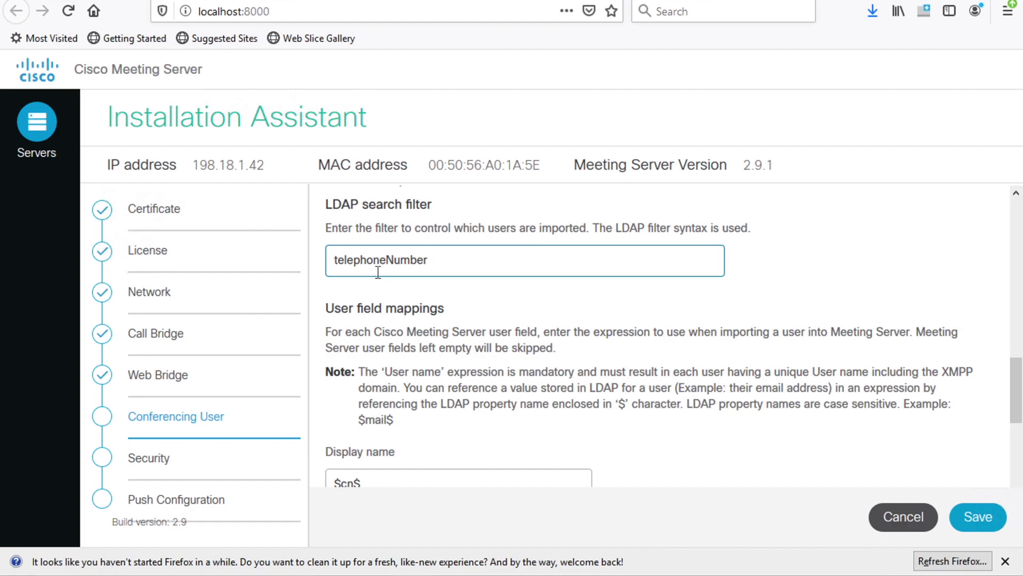
pyautogui.write('=*')
pyautogui.scroll(-3, 378, 271)
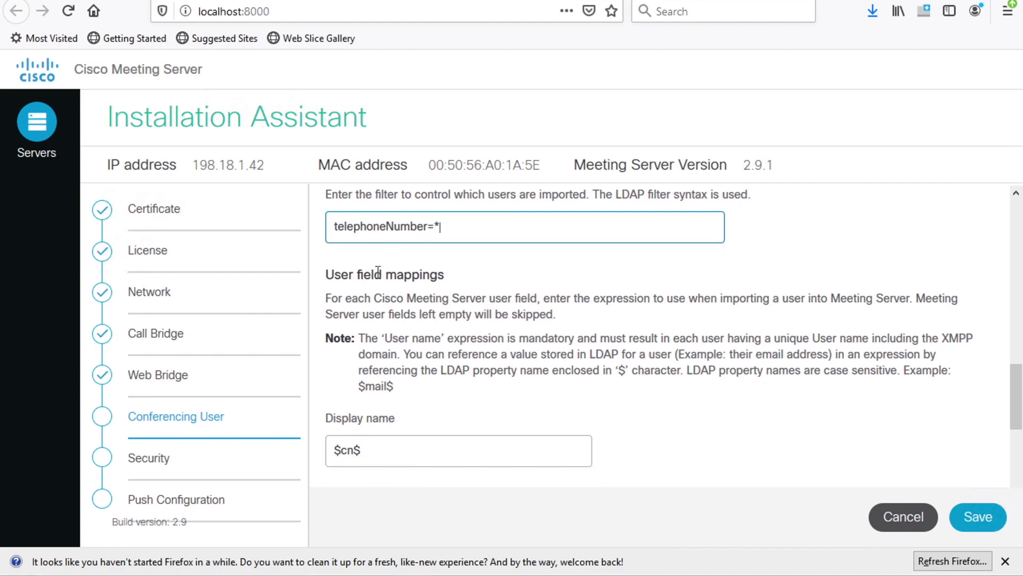
pyautogui.scroll(-5, 378, 272)
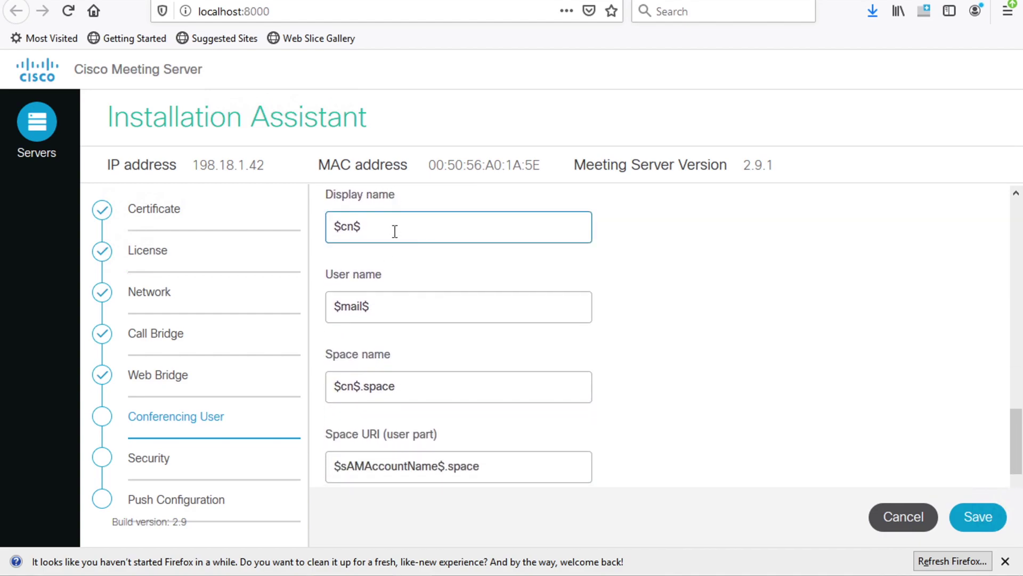
pyautogui.click(358, 236)
pyautogui.click(400, 305)
pyautogui.hotkey('ctrl', 'a')
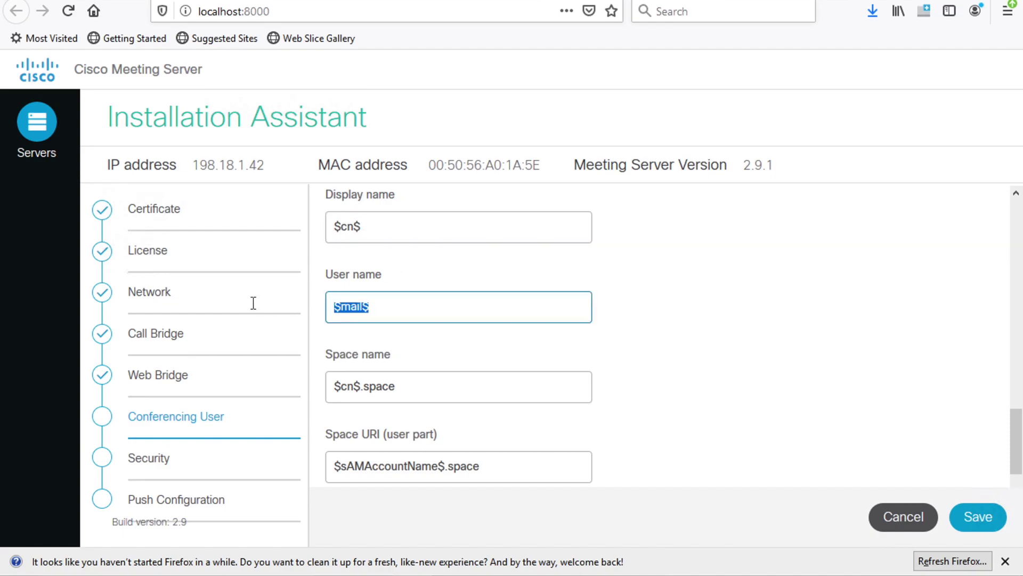
pyautogui.write('$sAM')
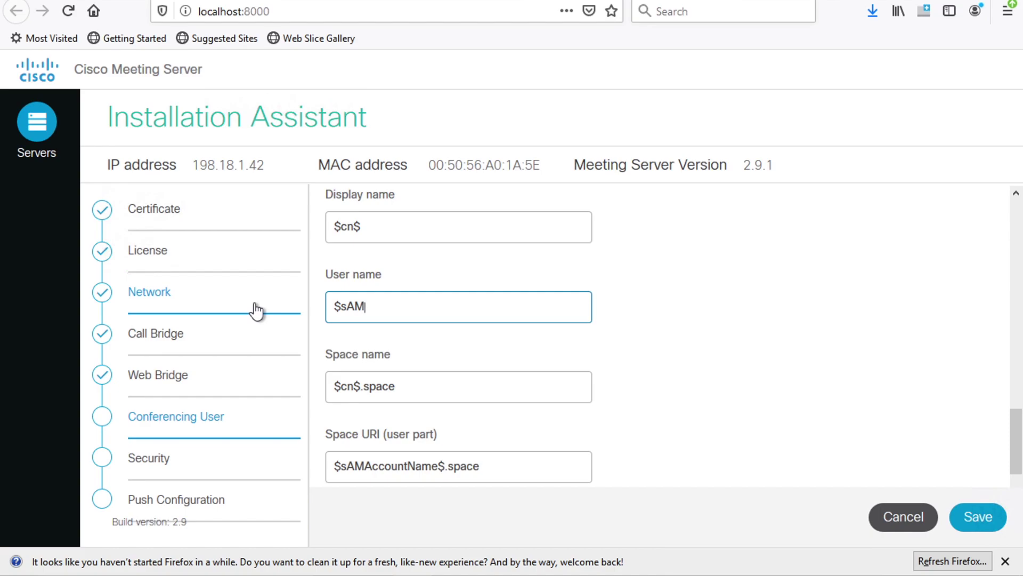
pyautogui.write('AccountName$@')
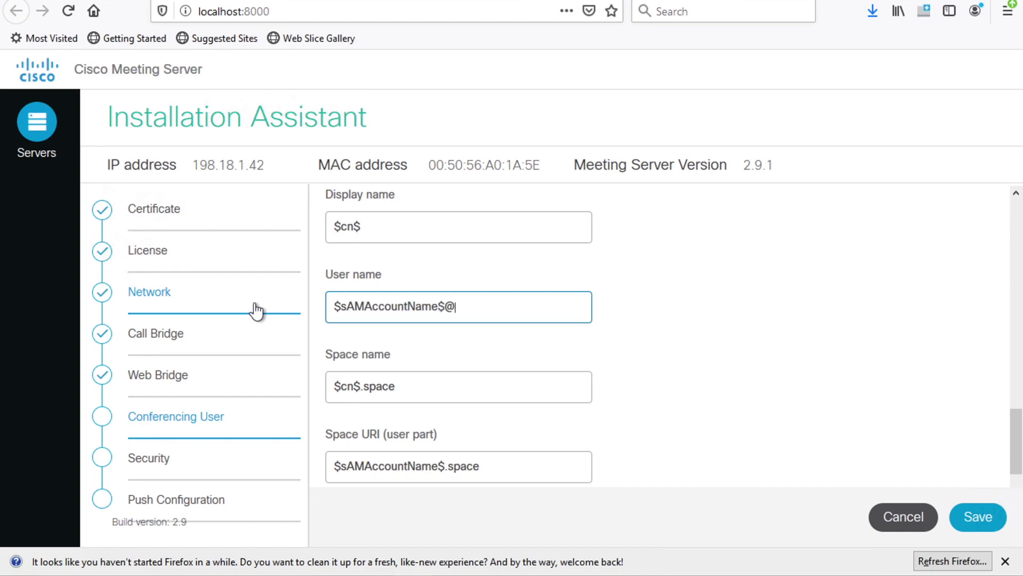
pyautogui.write('cms.dcloud.cisco.com')
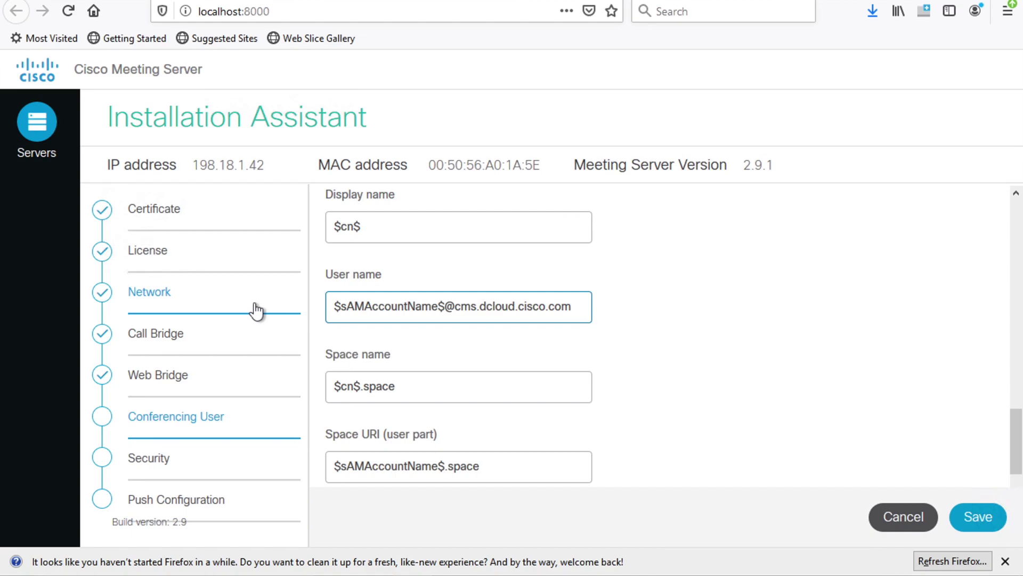
pyautogui.moveTo(372, 222); pyautogui.dragTo(293, 227)
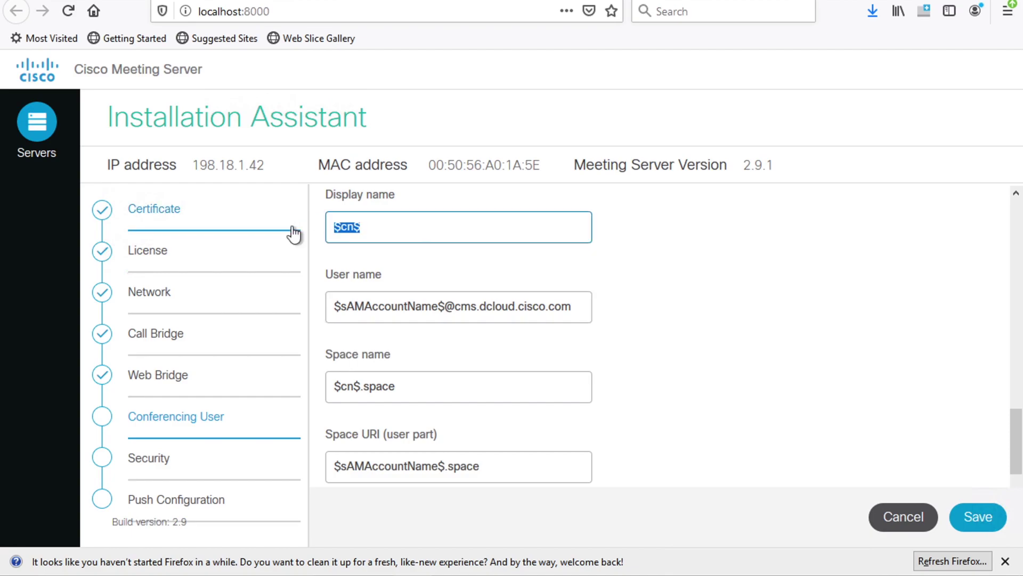
# Change the Space name mapping to $cn$'s Meeting Space
pyautogui.click(422, 387)
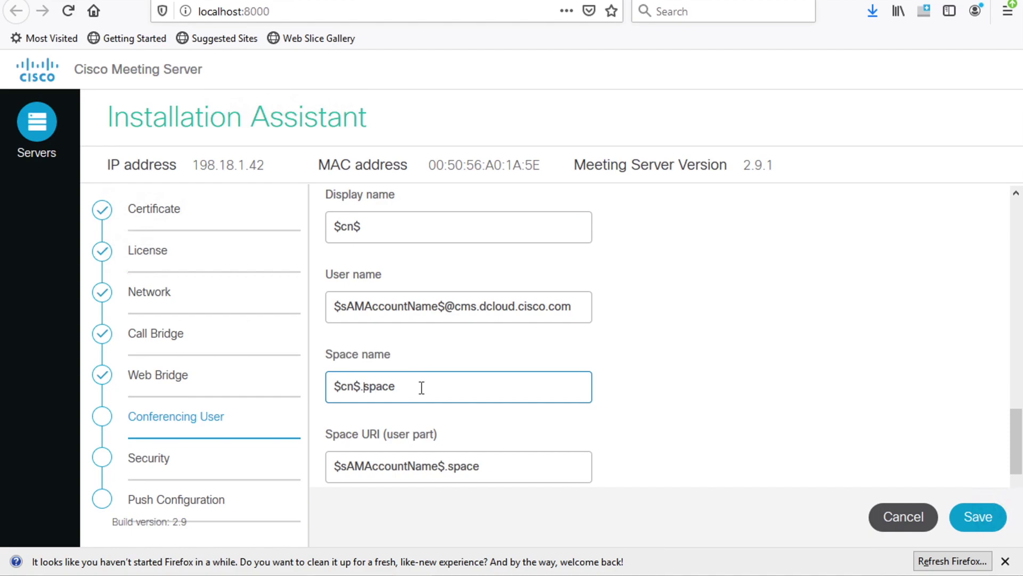
pyautogui.press('Delete')
pyautogui.write("'")
pyautogui.press('Delete')
pyautogui.write('Meeting Space')
pyautogui.press('Delete')
pyautogui.press('Delete')
pyautogui.press('Delete')
pyautogui.press('Delete')
pyautogui.press('Tab')
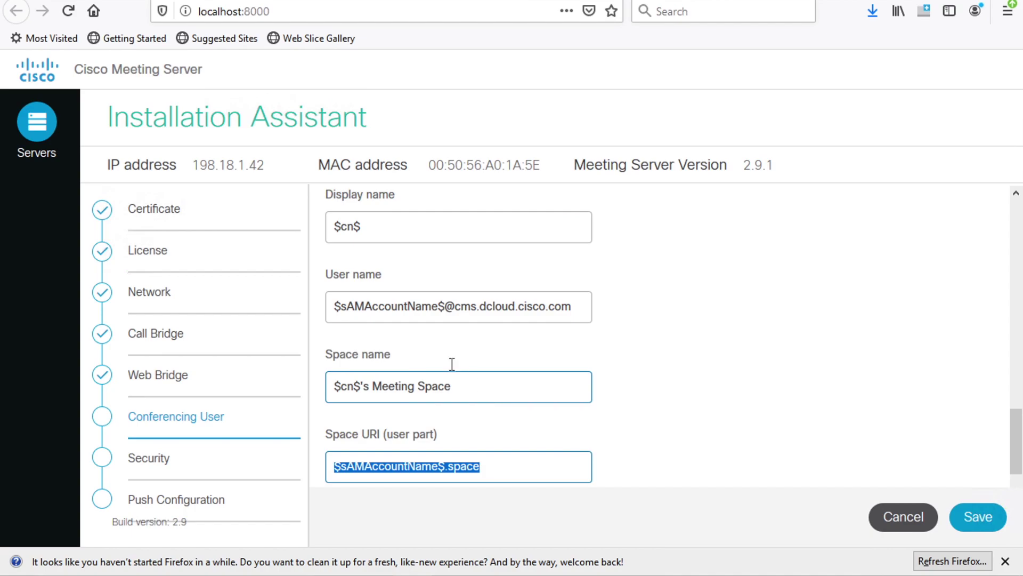
# Review the User name mapping and move to the Space URI mapping
pyautogui.click(335, 308)
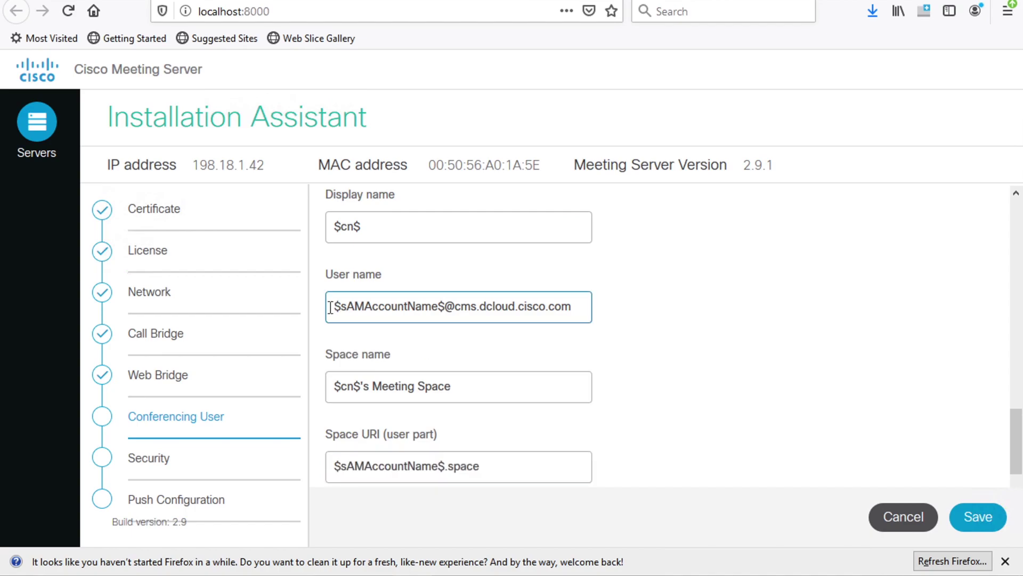
pyautogui.moveTo(333, 308); pyautogui.dragTo(448, 305)
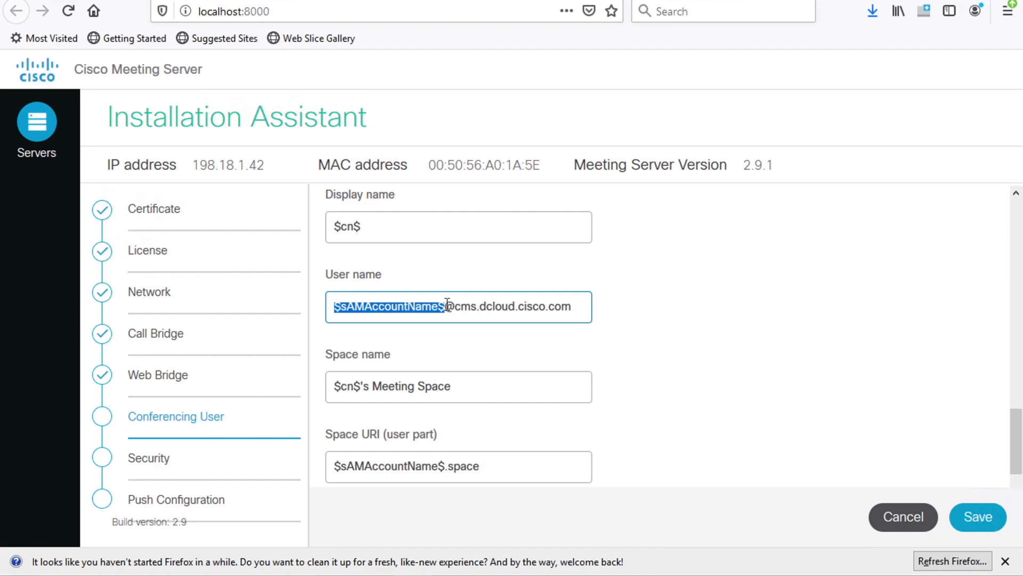
pyautogui.click(512, 468)
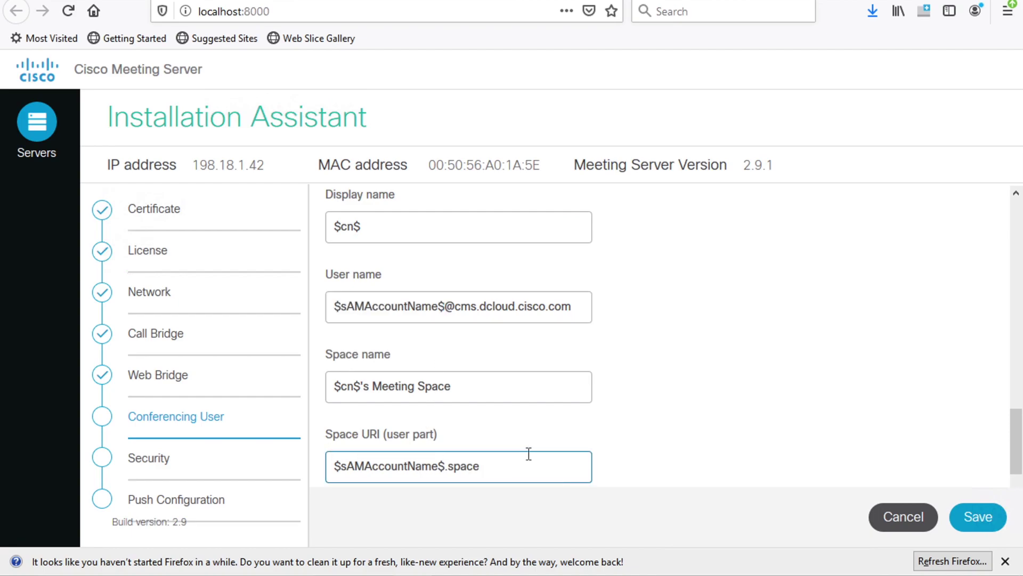
pyautogui.scroll(-5, 533, 452)
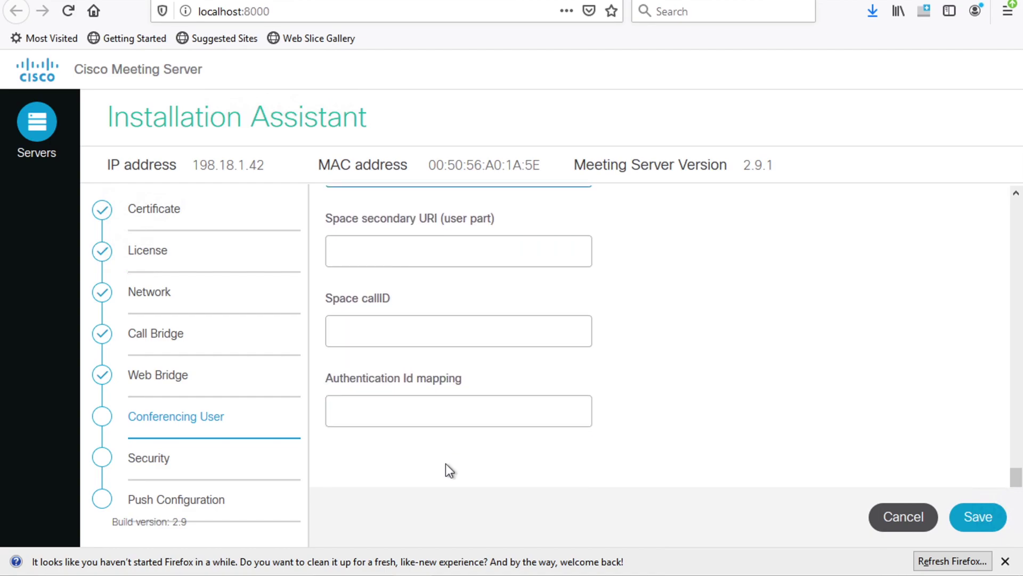
# Map Space callID to $ipPhone$ and save the Conferencing User settings
pyautogui.click(436, 331)
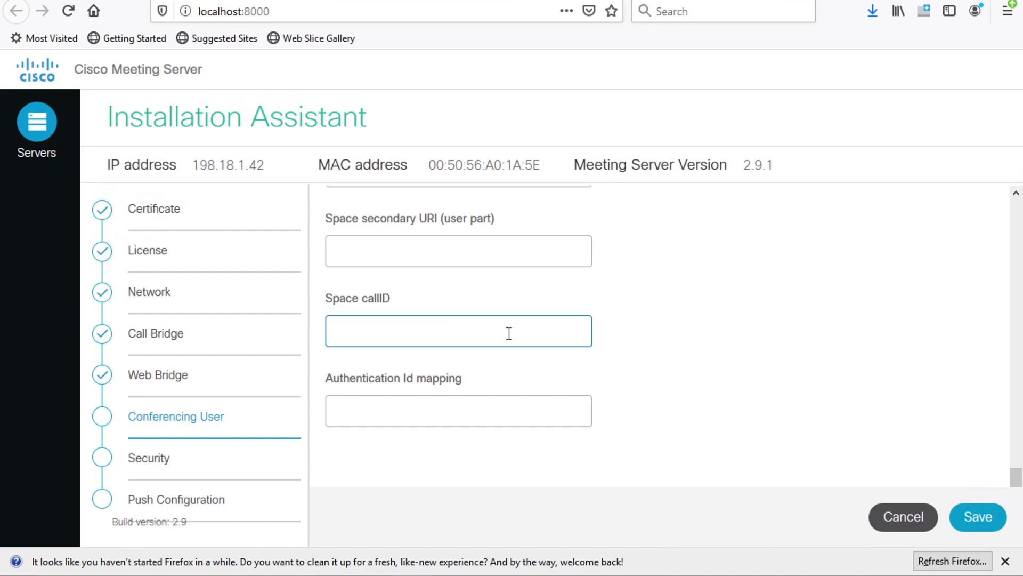
pyautogui.write('$ipPhone')
pyautogui.write('$')
pyautogui.click(978, 518)
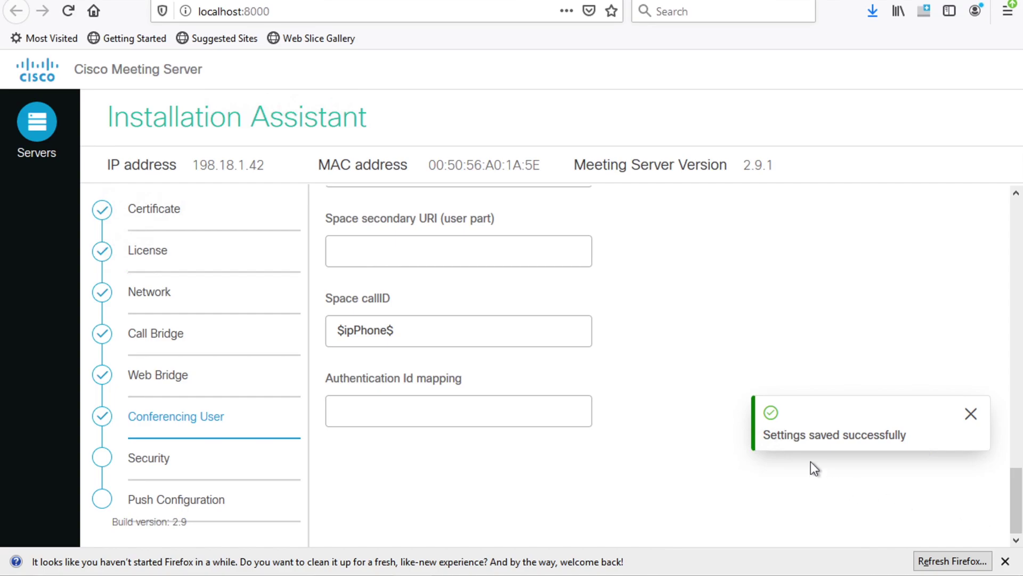
# Enable backup user account creation on the Security step
pyautogui.click(971, 414)
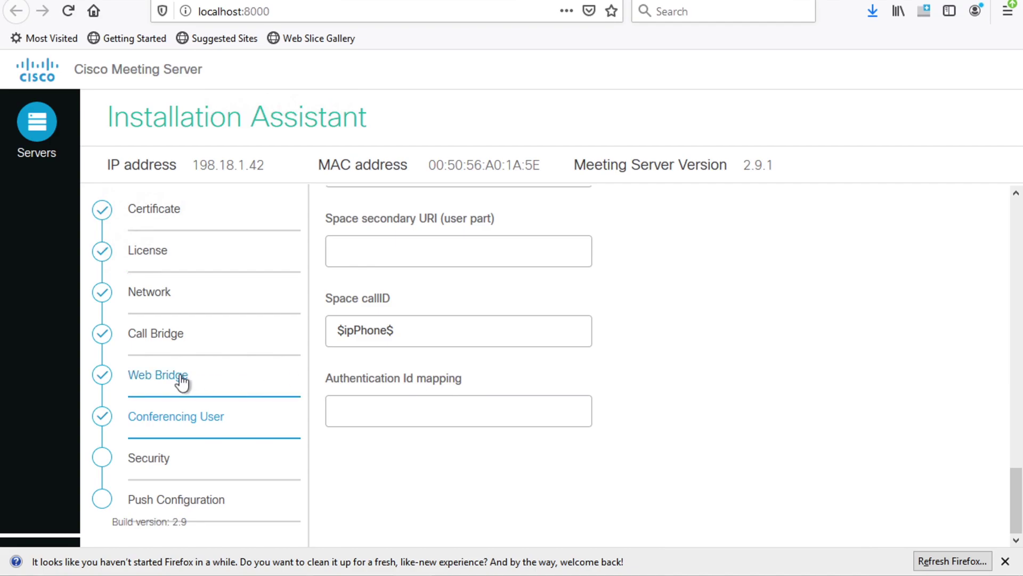
pyautogui.click(196, 471)
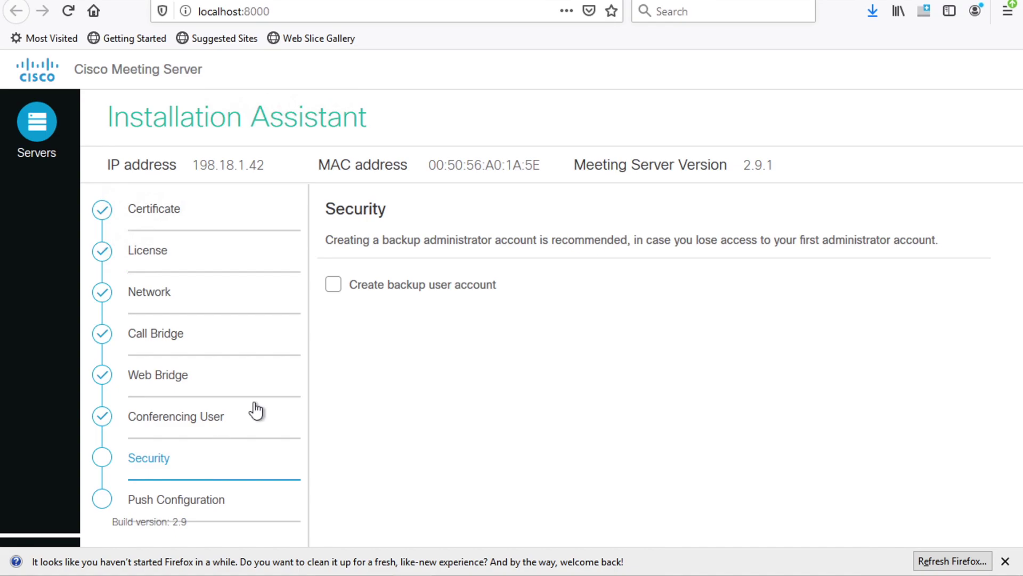
pyautogui.click(333, 287)
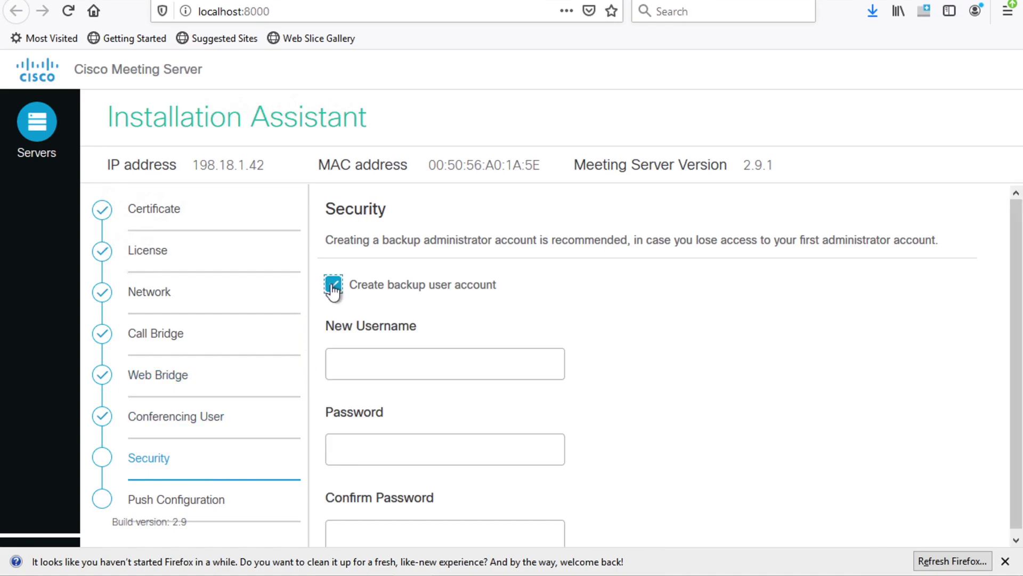
# Enter the backup account's username and password and attempt to save
pyautogui.scroll(-1, 700, 332)
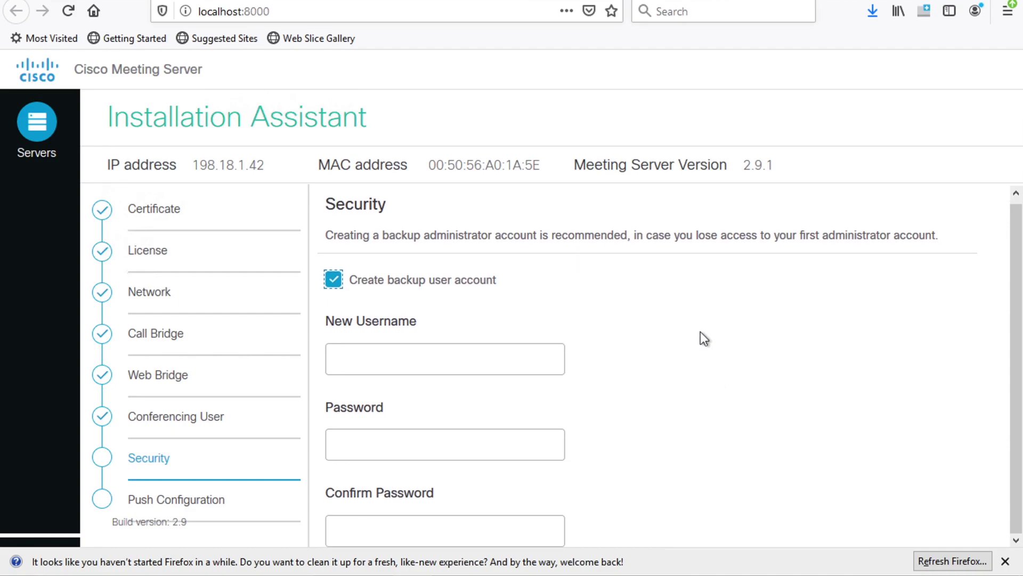
pyautogui.click(438, 361)
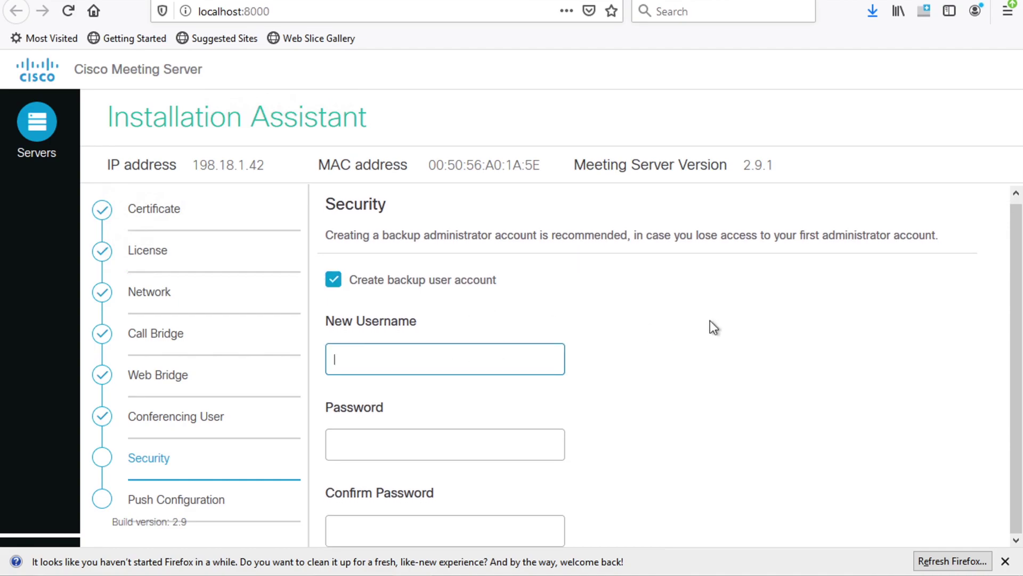
pyautogui.write('Luke')
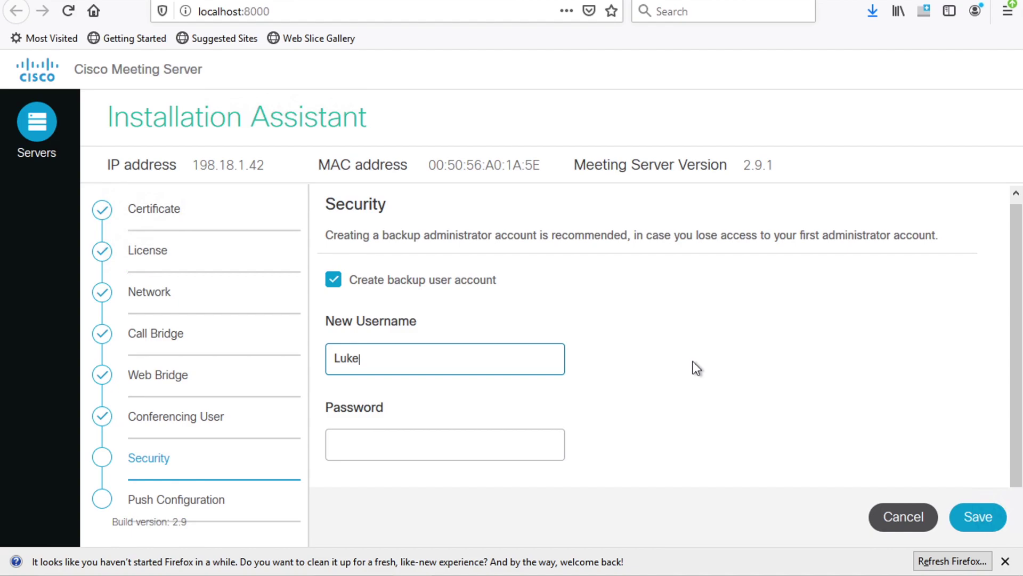
pyautogui.write('.Skywalker`')
pyautogui.press('BackSpace')
pyautogui.press('Tab')
pyautogui.write('Password1!')
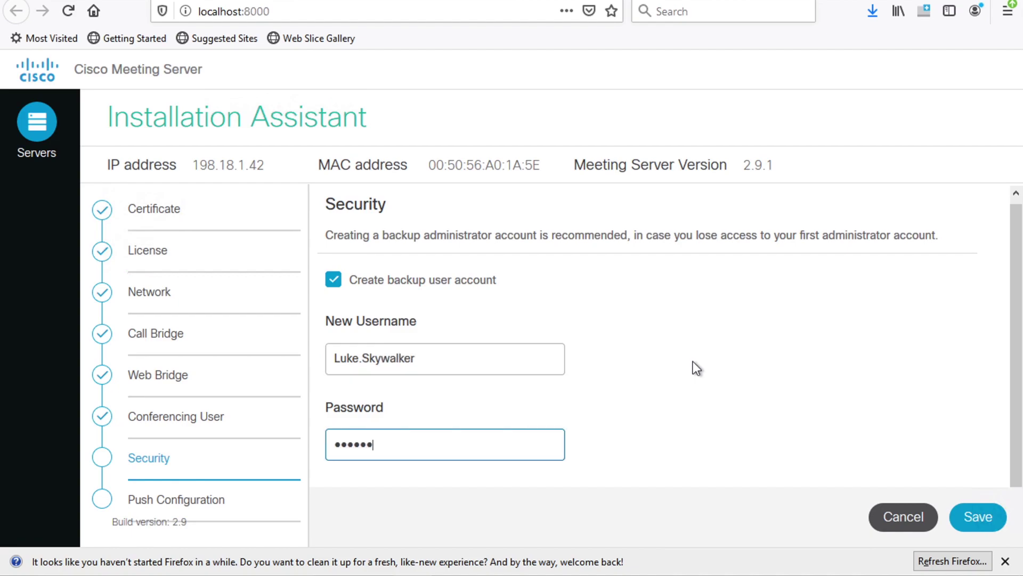
pyautogui.click(980, 520)
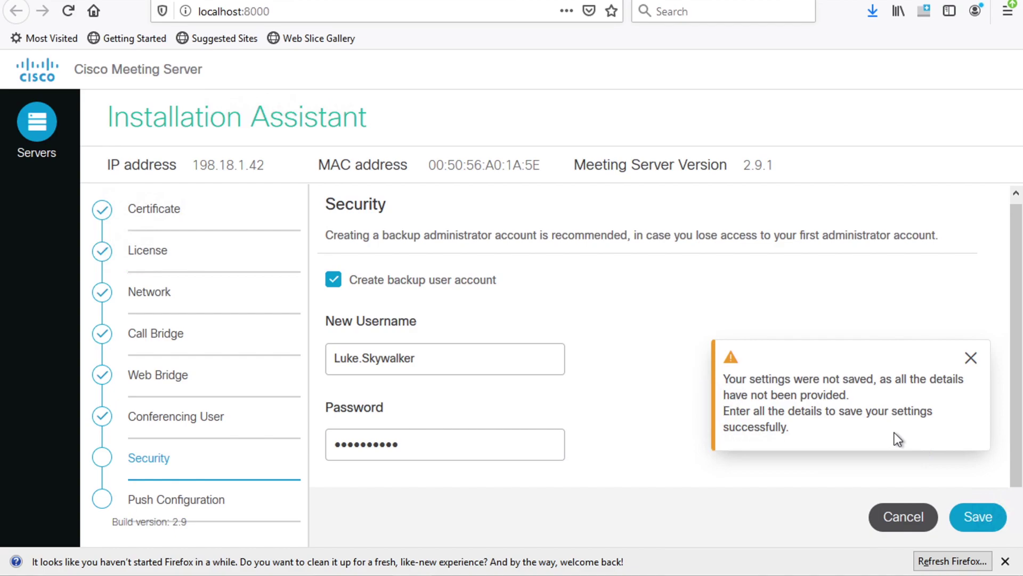
# Dismiss the not-saved warning and zoom the page to 80% so the form fits
pyautogui.click(971, 357)
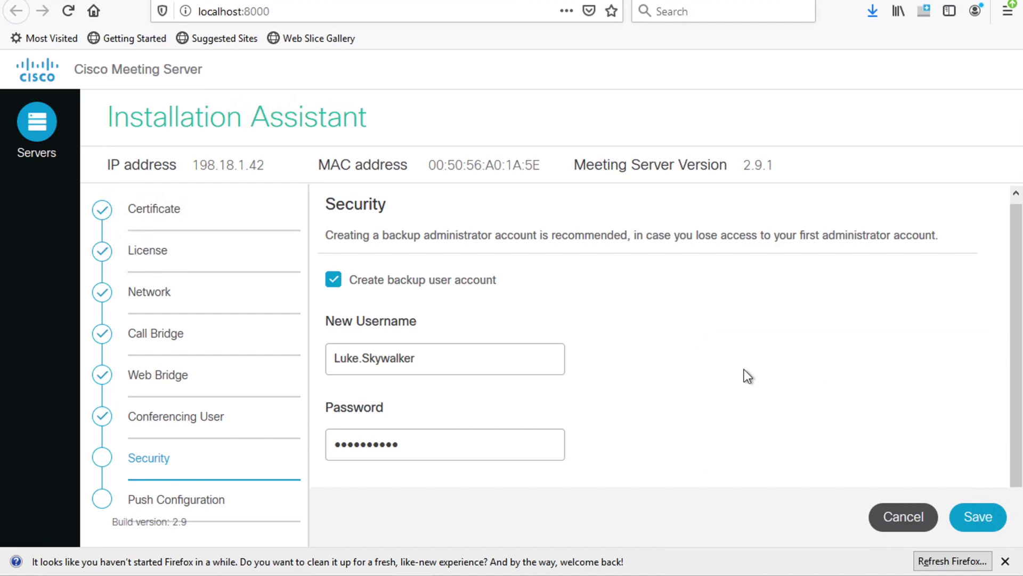
pyautogui.scroll(-1, 746, 376)
pyautogui.press('super')
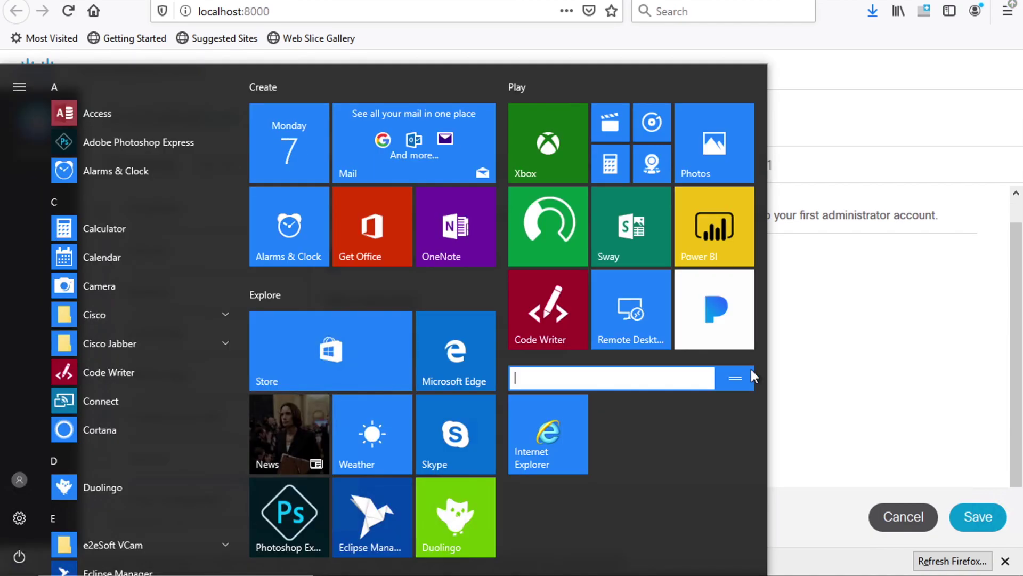
pyautogui.press('Escape')
pyautogui.hotkey('ctrl', '-')
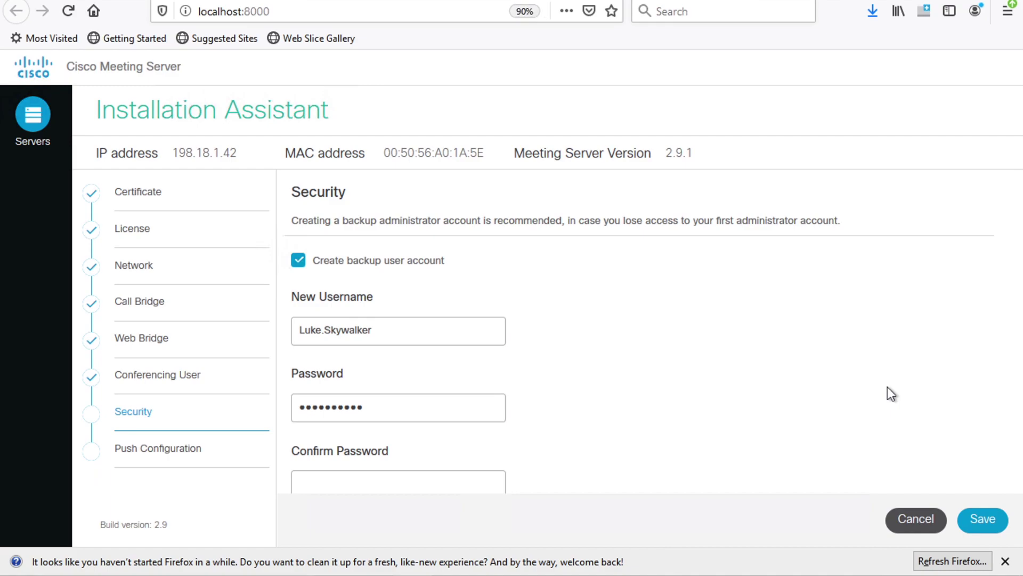
pyautogui.hotkey('ctrl', '+')
pyautogui.hotkey('ctrl', '+')
pyautogui.hotkey('ctrl', '-')
pyautogui.hotkey('ctrl', '-')
pyautogui.hotkey('ctrl', '-')
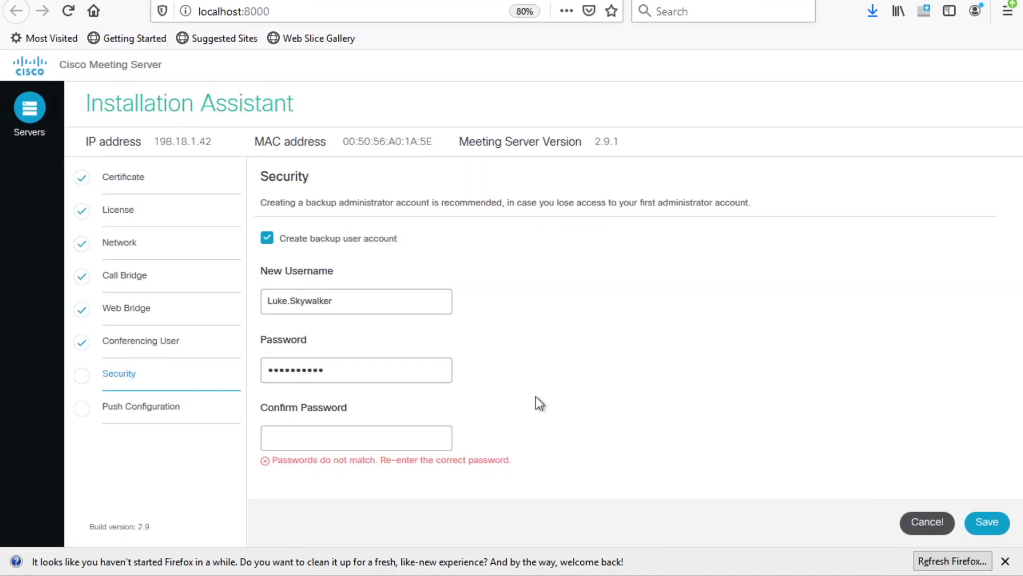
# Re-enter the password in Confirm Password and save the Security settings
pyautogui.click(358, 438)
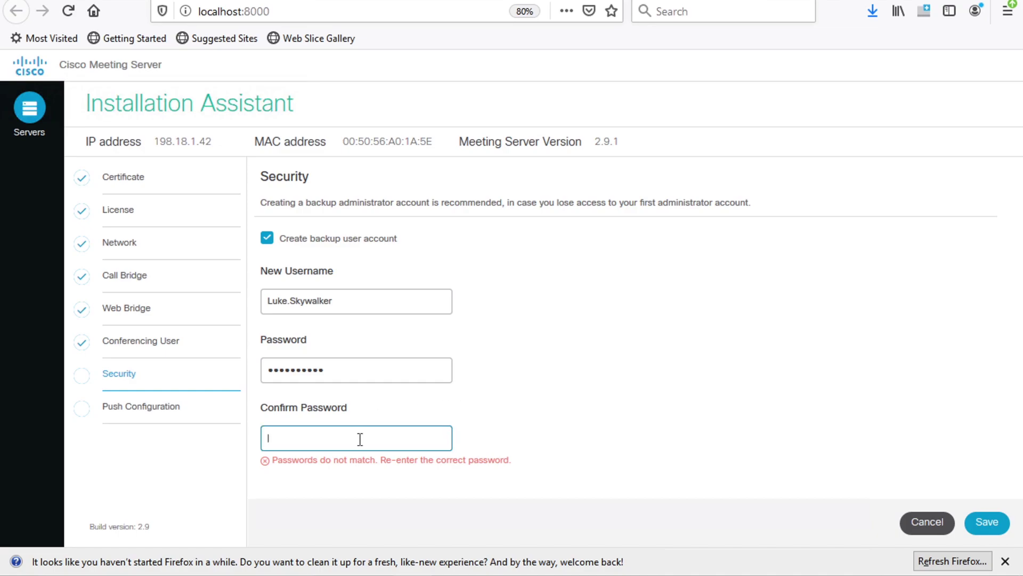
pyautogui.write('•••••••••')
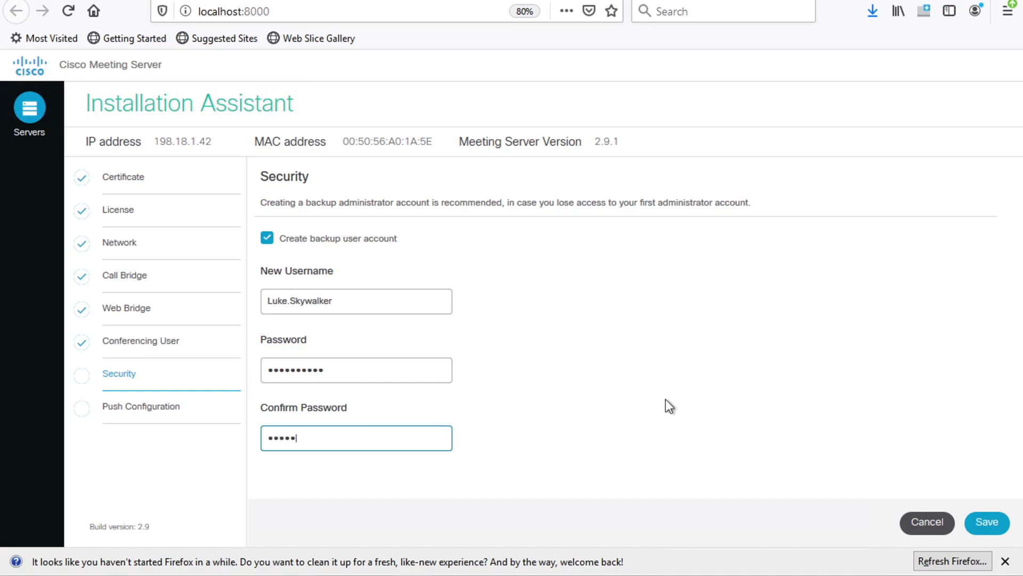
pyautogui.write('•')
pyautogui.click(996, 522)
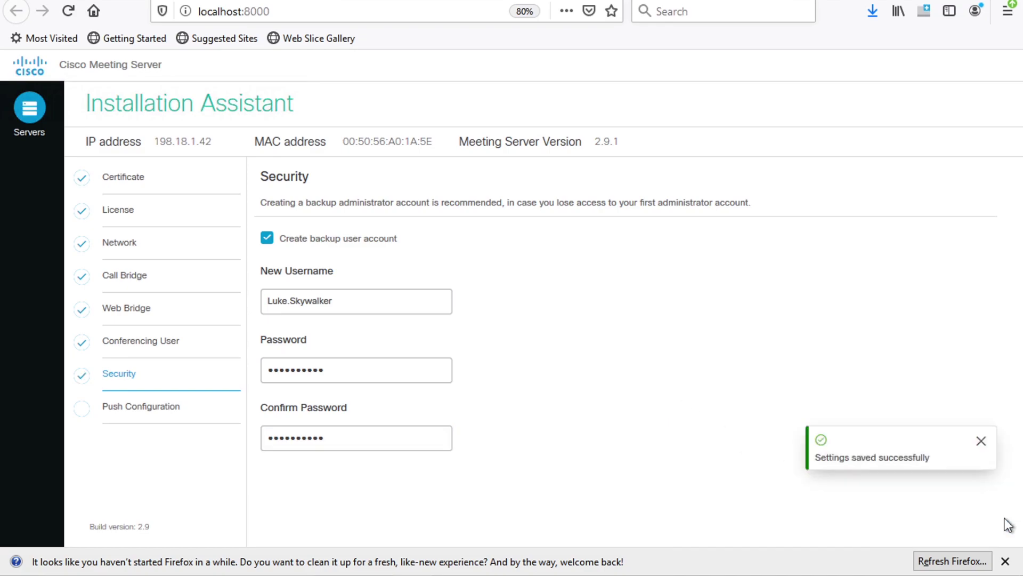
pyautogui.click(981, 441)
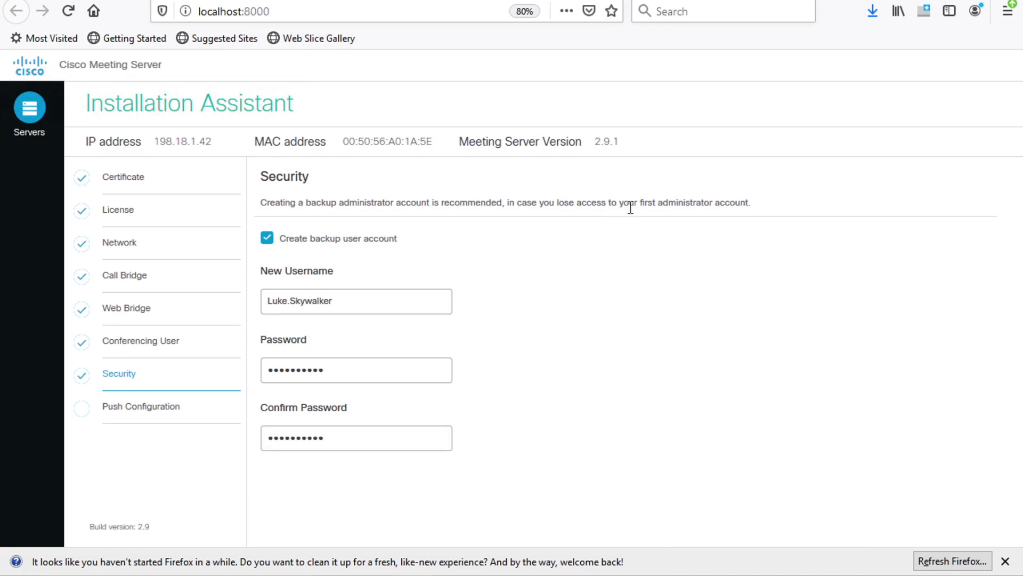
# Open Push Configuration and review the settings summary from Certificate through Security
pyautogui.click(154, 406)
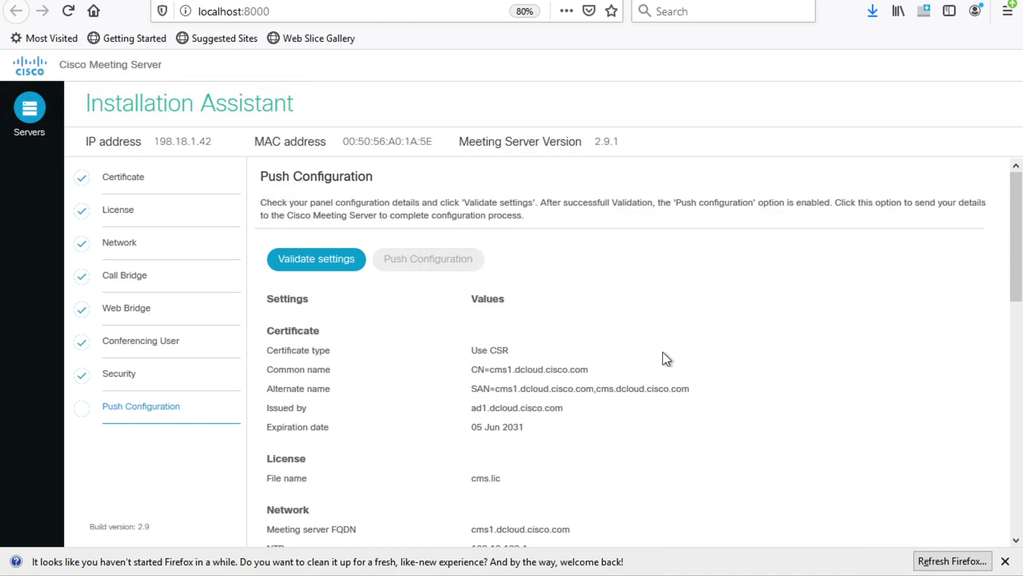
pyautogui.scroll(-5, 663, 352)
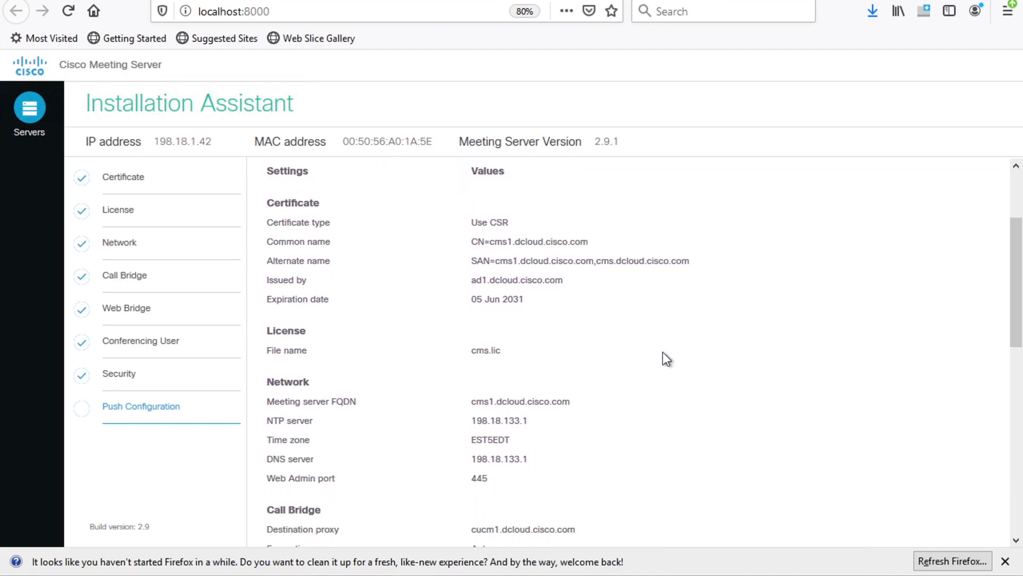
pyautogui.scroll(-4, 663, 353)
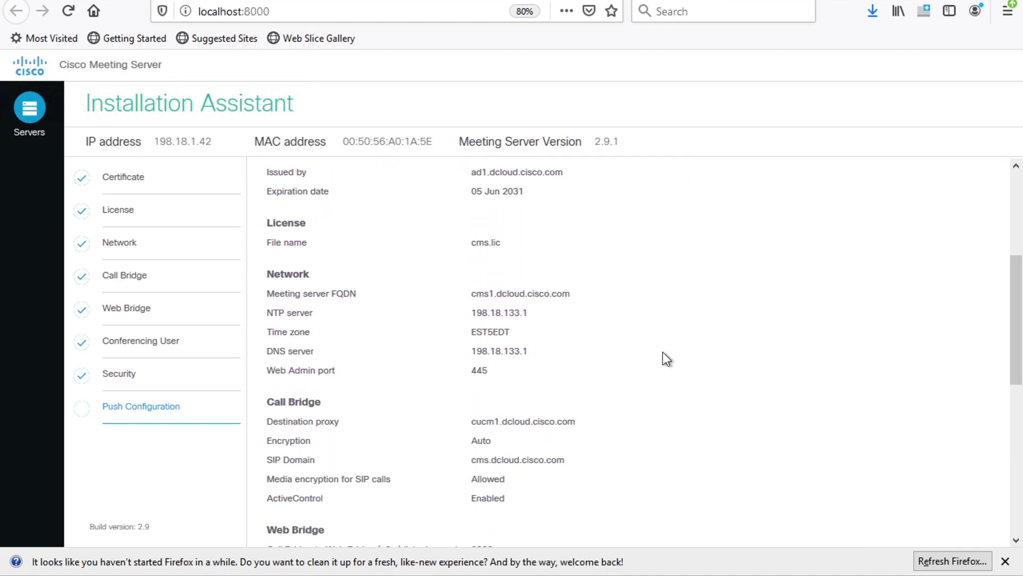
pyautogui.scroll(-7, 663, 353)
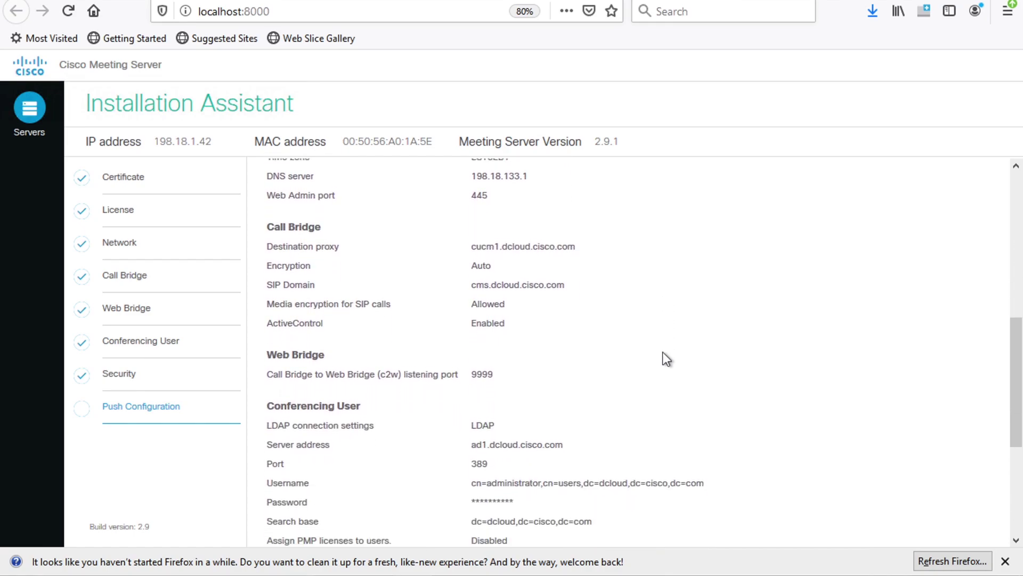
pyautogui.scroll(-6, 663, 352)
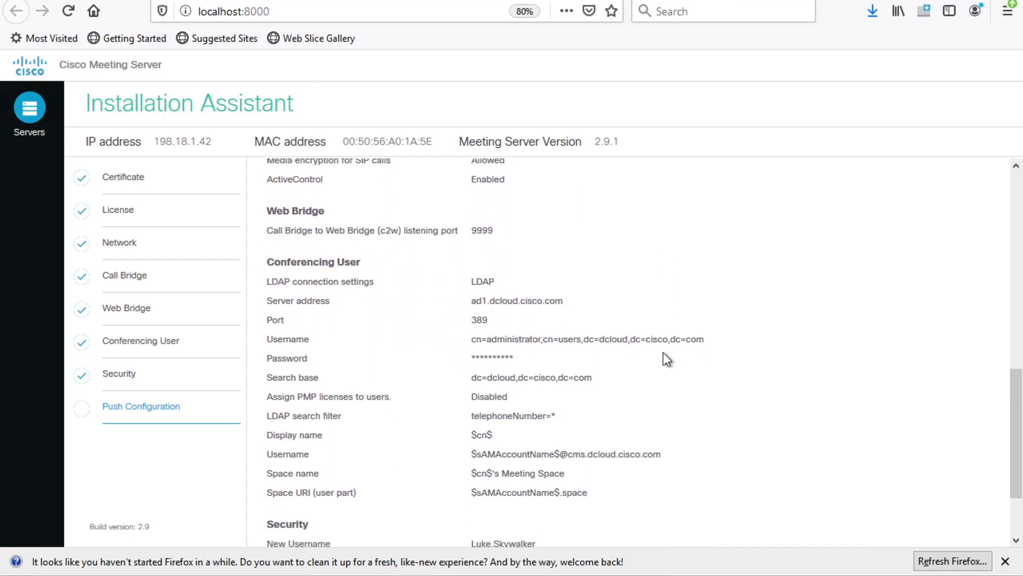
pyautogui.scroll(-1, 663, 353)
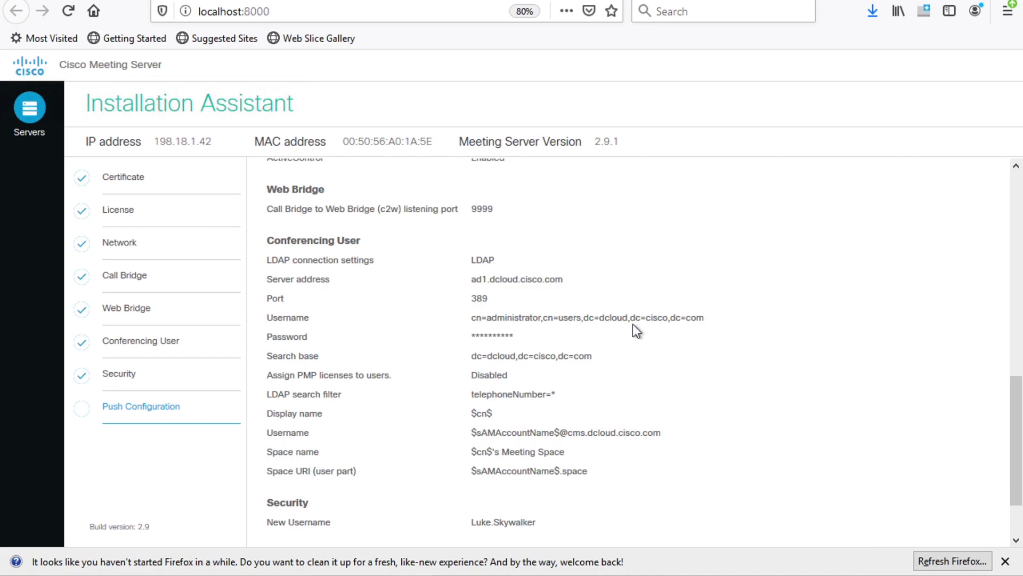
pyautogui.scroll(-2, 633, 324)
pyautogui.scroll(10, 632, 324)
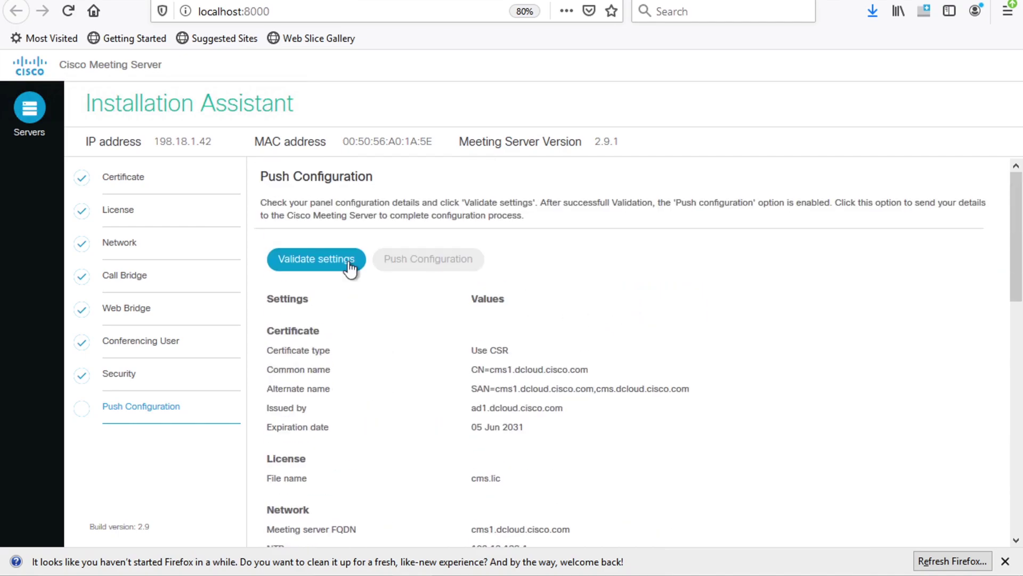
# Validate the settings so all seven sections report Pass
pyautogui.click(337, 262)
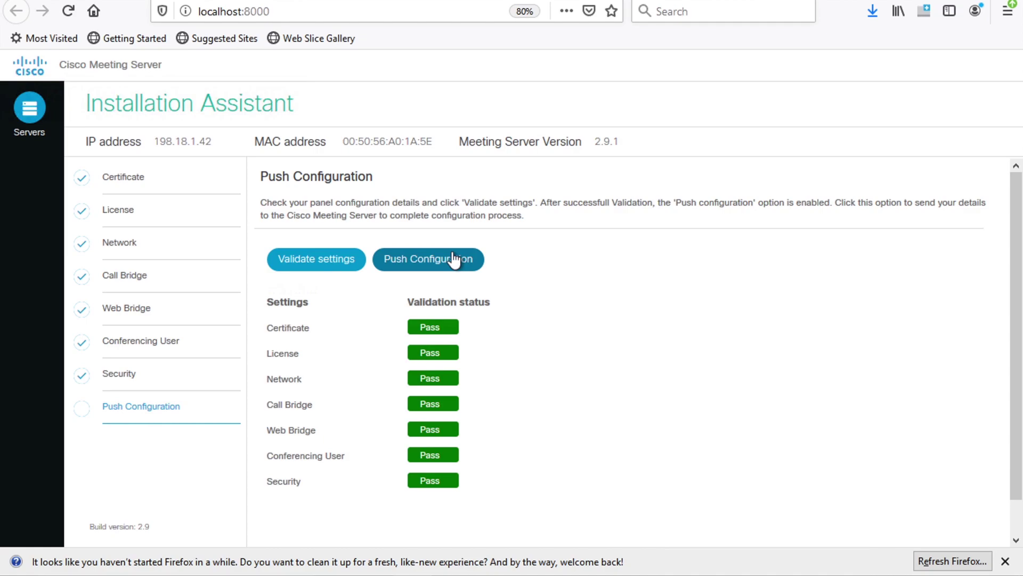
# Push the configuration to the server so the network settings are applied
pyautogui.click(453, 259)
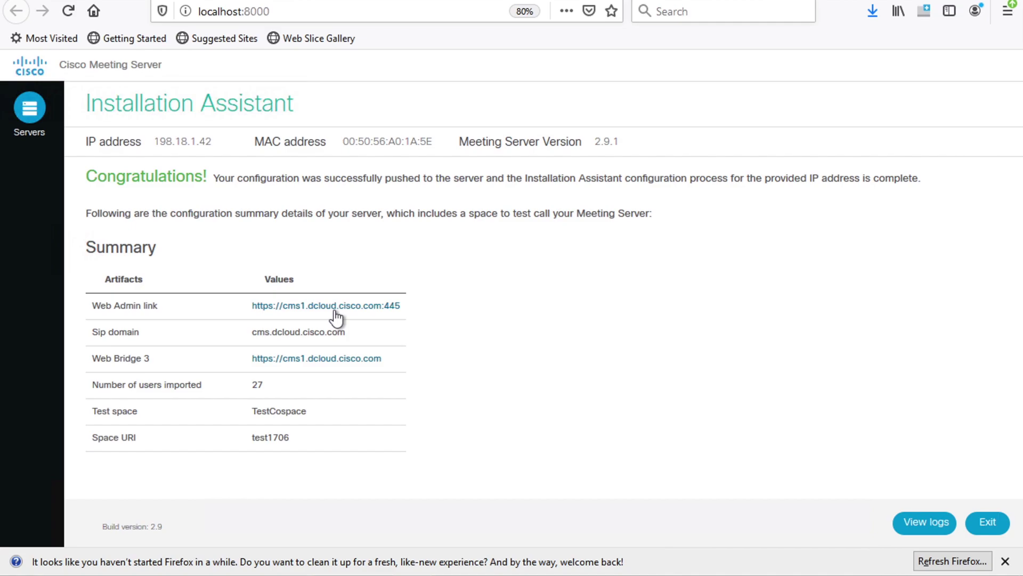
# Open the Web Admin link from the Congratulations summary after the push completes
pyautogui.click(335, 311)
# Exit the assistant and open Cisco Meeting Server from dCloud's Collaboration Admin Links
pyautogui.click(987, 523)
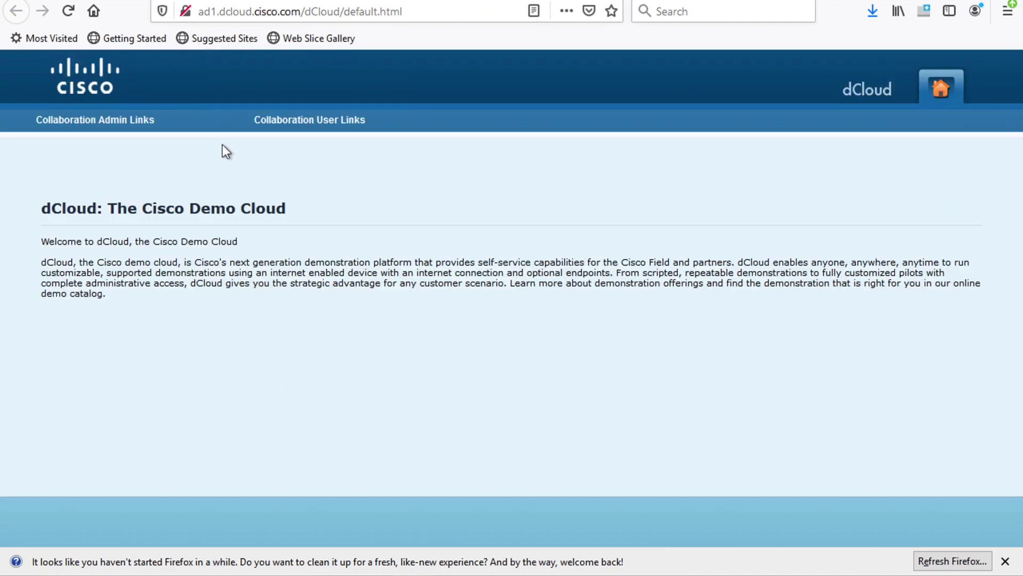
pyautogui.moveTo(95, 120)
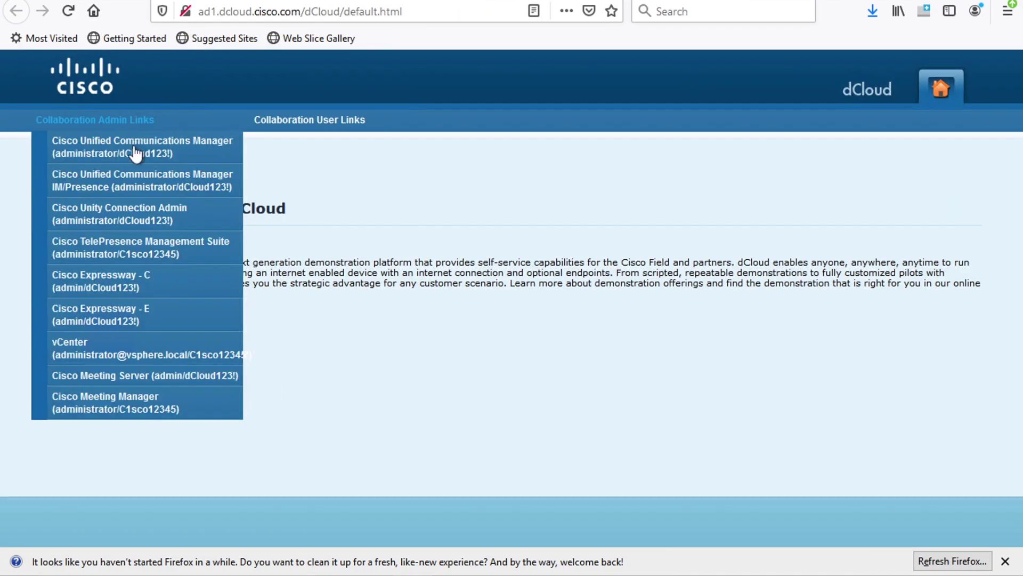
pyautogui.click(126, 380)
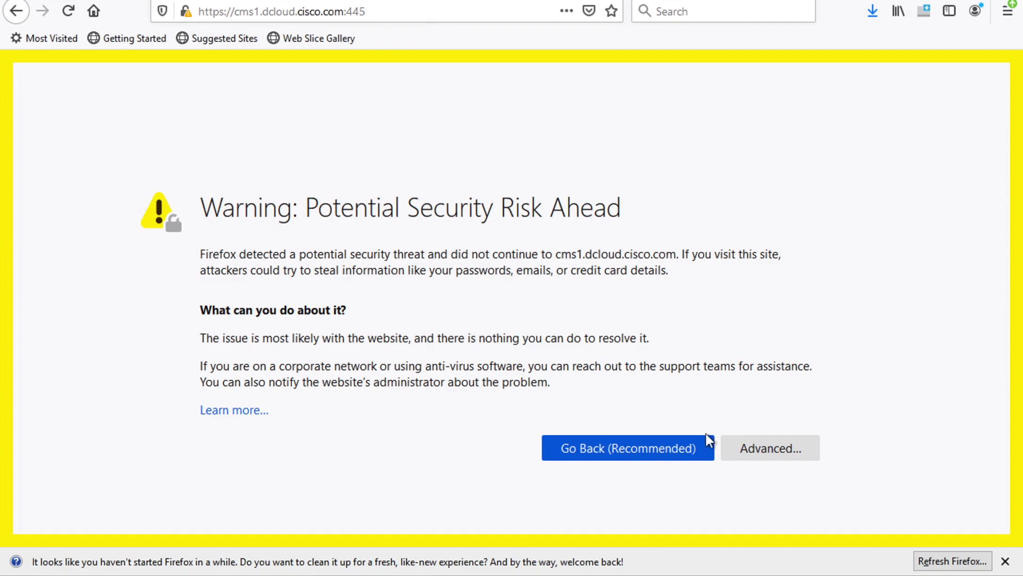
# Accept the certificate risk for cms1.dcloud.cisco.com:445 and continue to the admin site
pyautogui.click(777, 451)
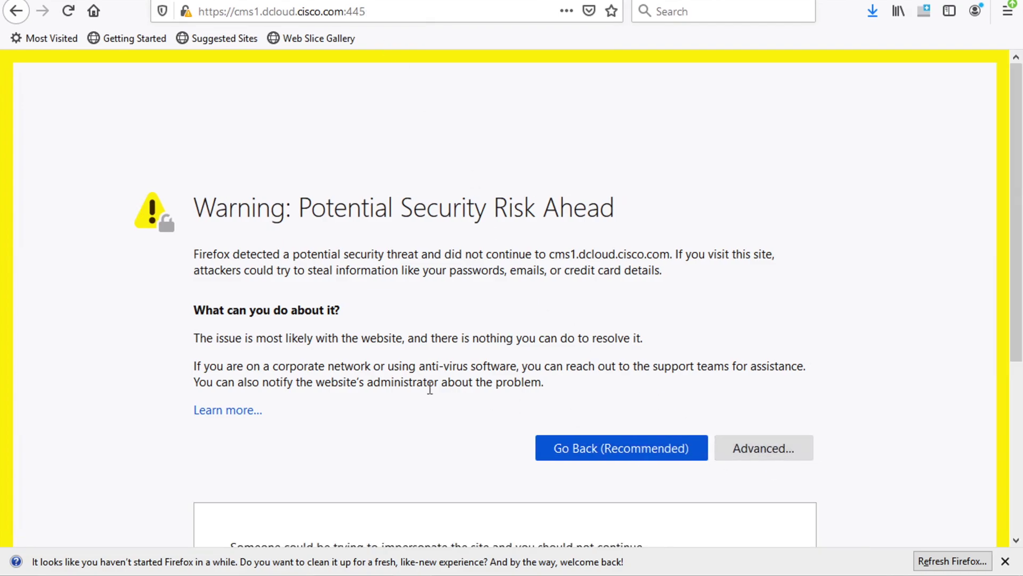
pyautogui.scroll(-5, 455, 433)
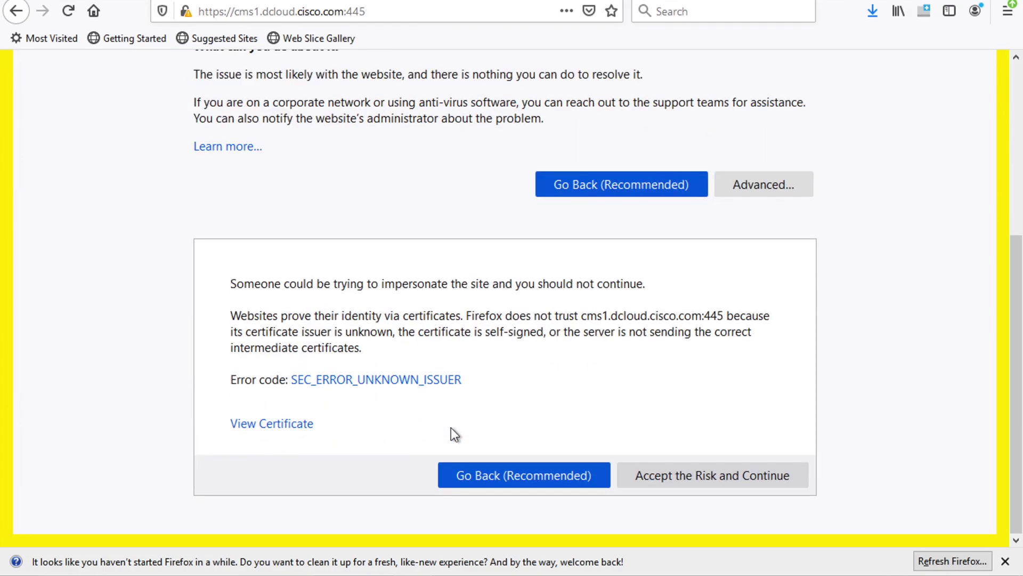
pyautogui.click(689, 474)
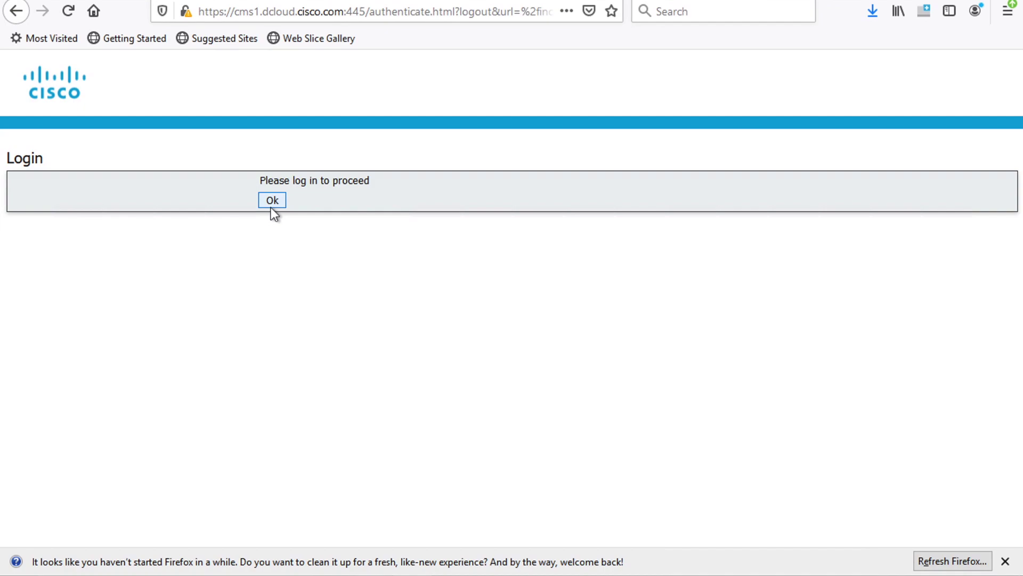
# Log in to Web Admin as admin with the account password and dismiss the last-login notice
pyautogui.click(272, 200)
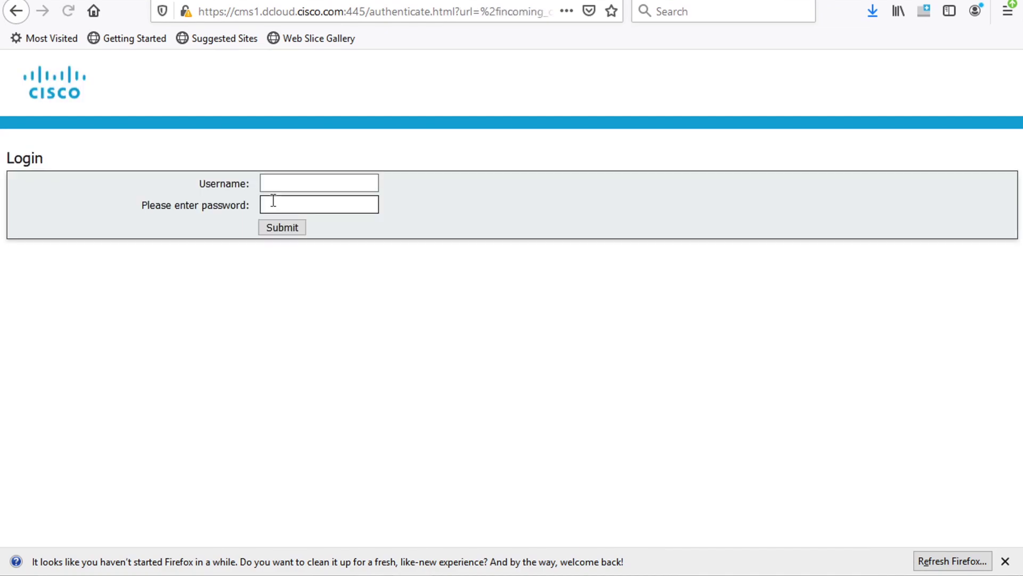
pyautogui.click(322, 190)
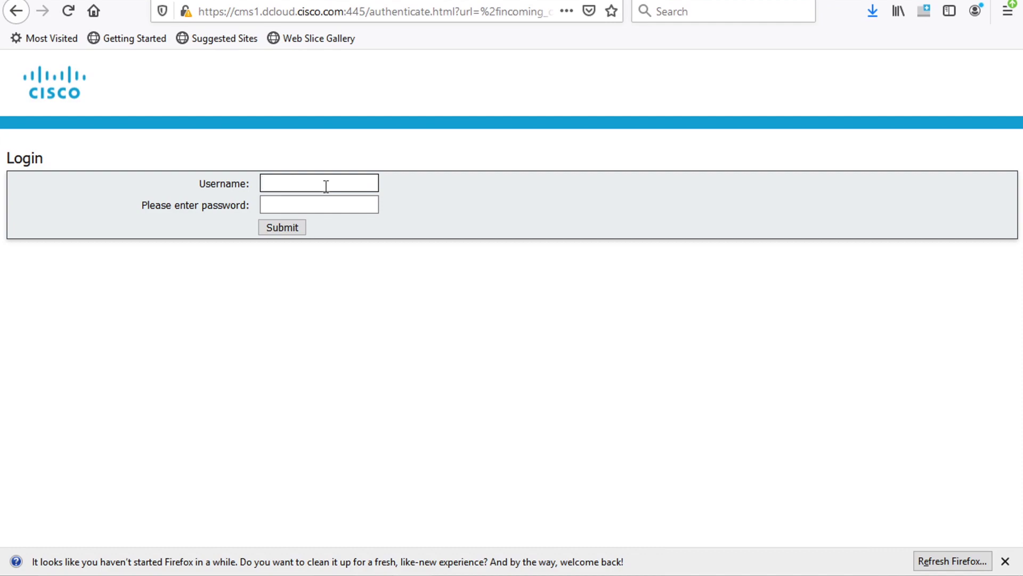
pyautogui.write('admin')
pyautogui.press('Tab')
pyautogui.write('C1sco12345')
pyautogui.press('Return')
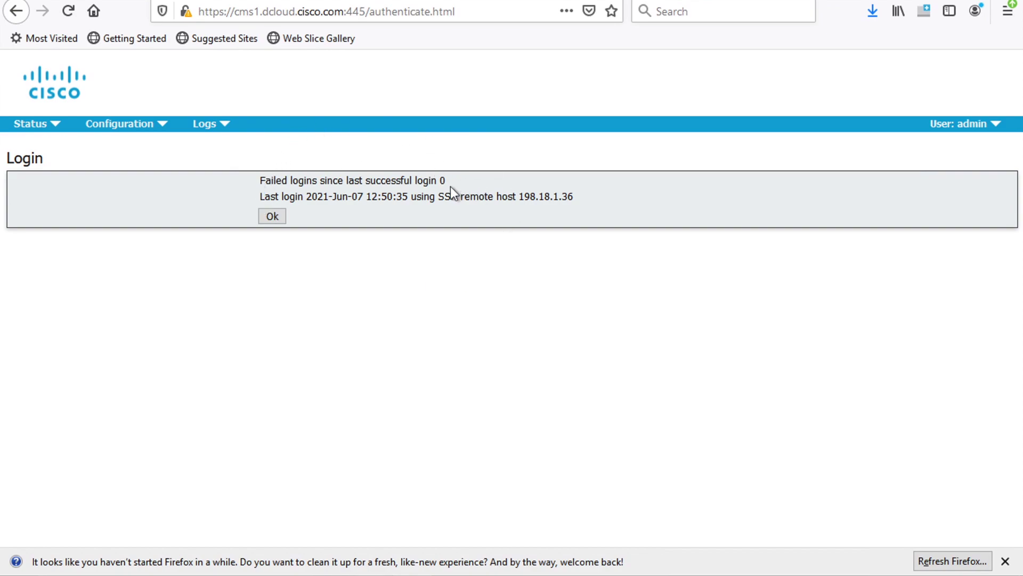
pyautogui.click(273, 215)
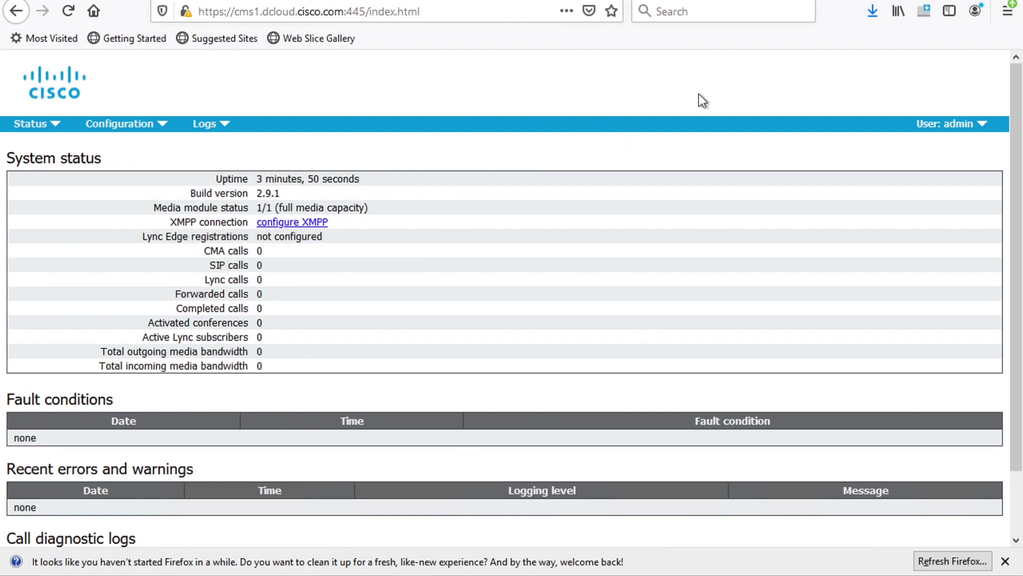
# Open the saved CMS1 PuTTY session and log in as admin
pyautogui.click(656, 570)
pyautogui.doubleClick(565, 314)
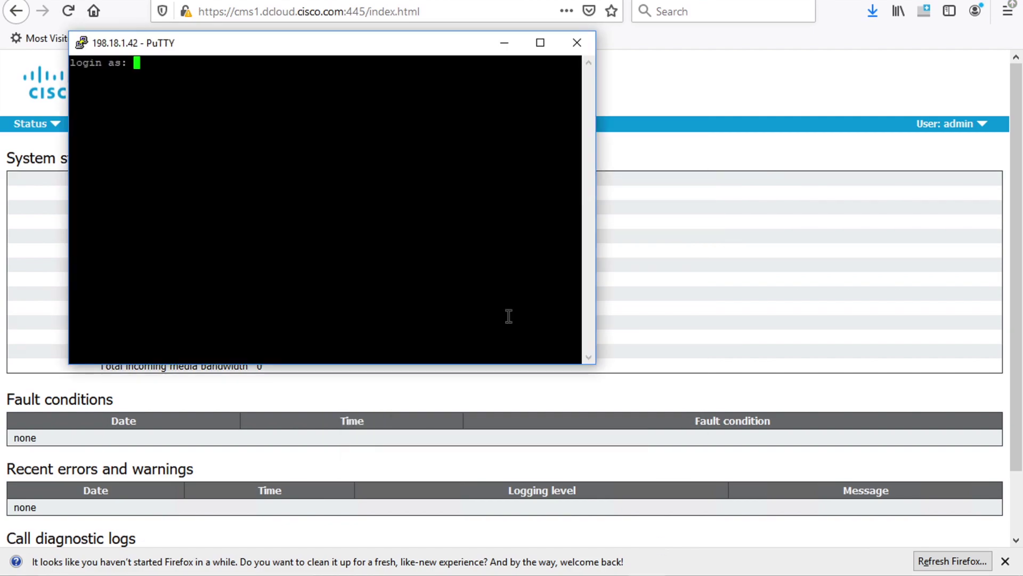
pyautogui.write('admin')
pyautogui.press('Return')
pyautogui.press('Return')
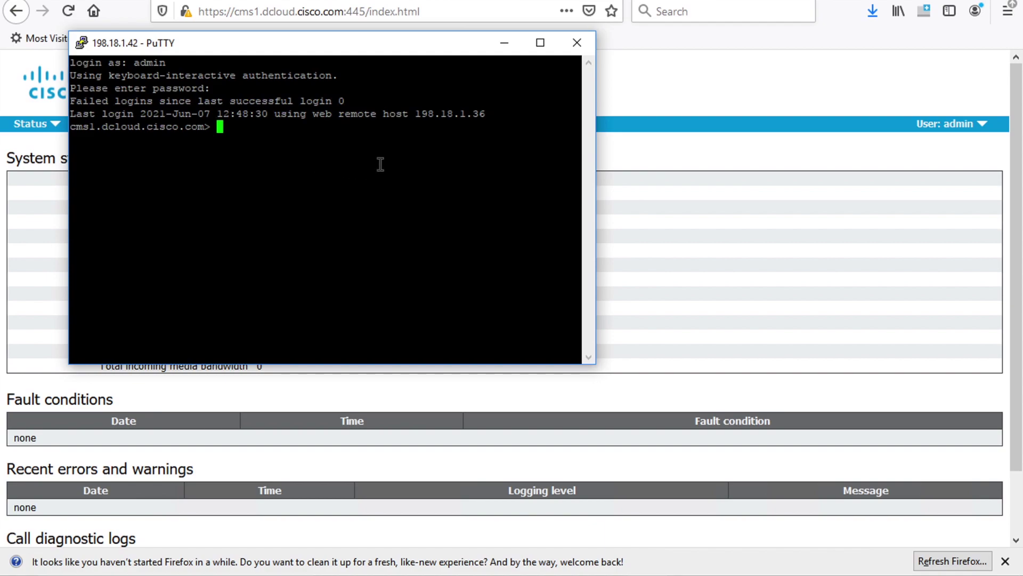
# Run dns, user list and ntp status to check DNS, CLI users and NTP sync
pyautogui.write('dns')
pyautogui.press('Return')
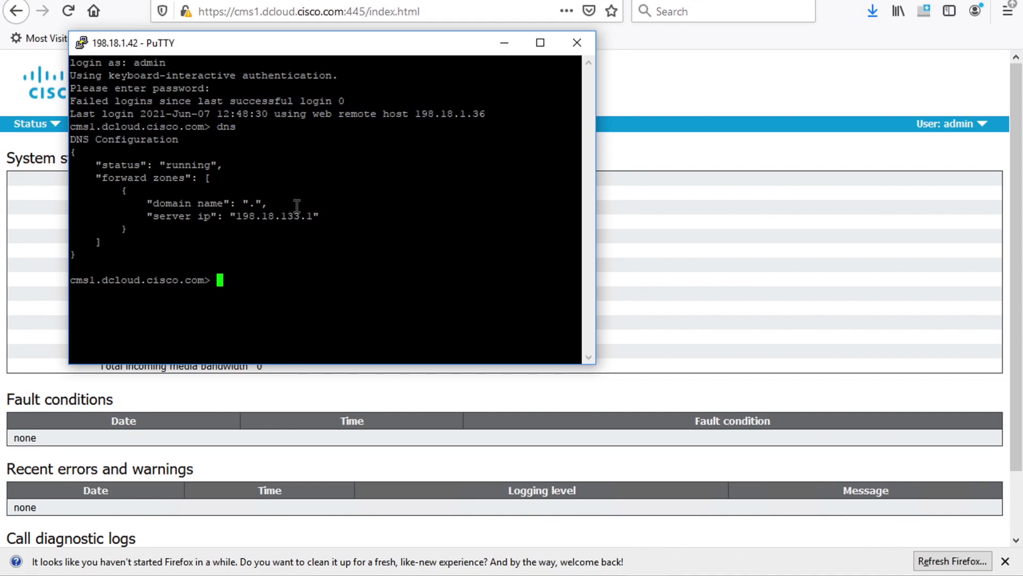
pyautogui.write('user list')
pyautogui.press('Return')
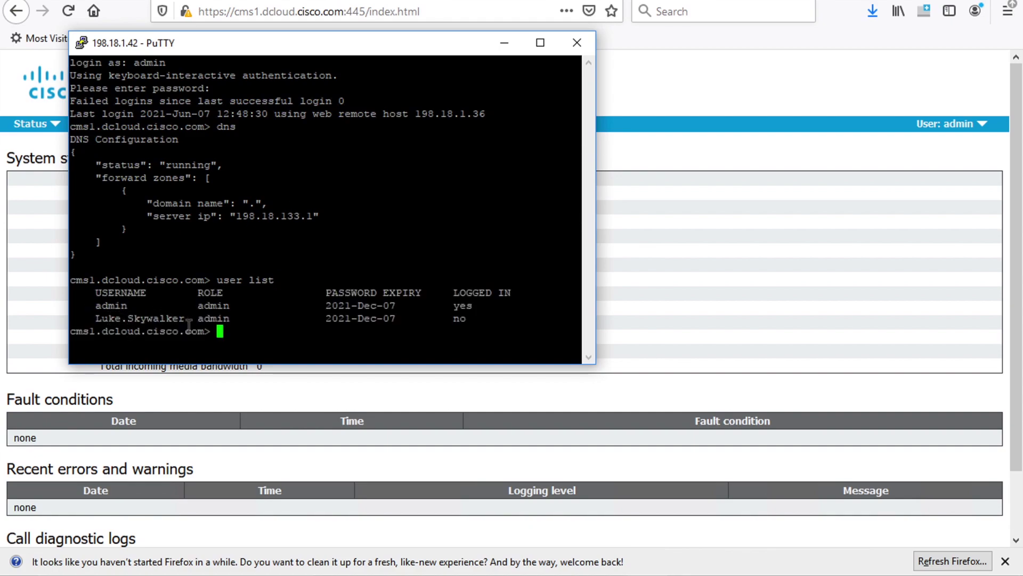
pyautogui.write('ntp status')
pyautogui.press('Return')
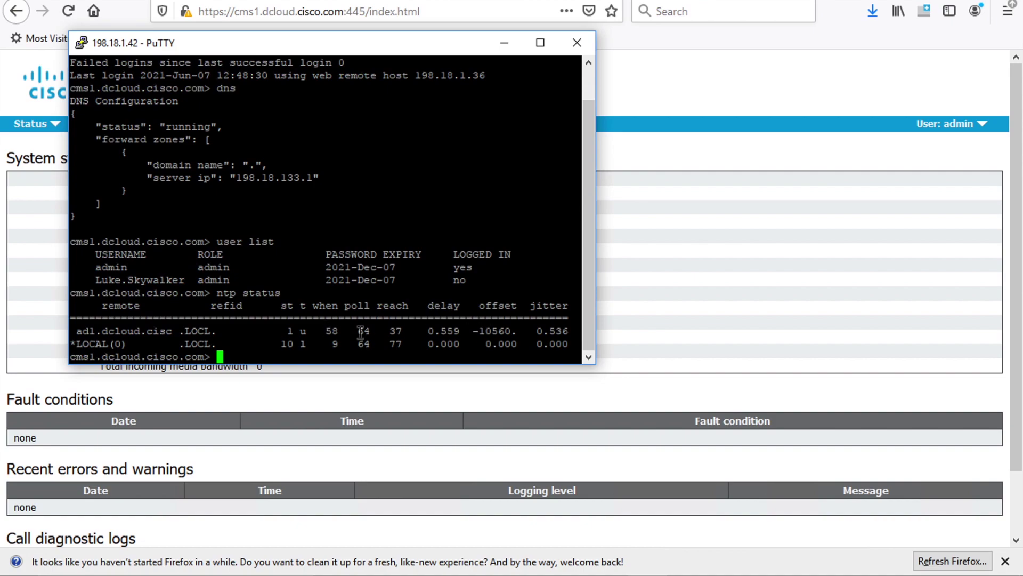
# Check the seven activated licences and installed certificate files with license and pki list
pyautogui.write('license')
pyautogui.press('Return')
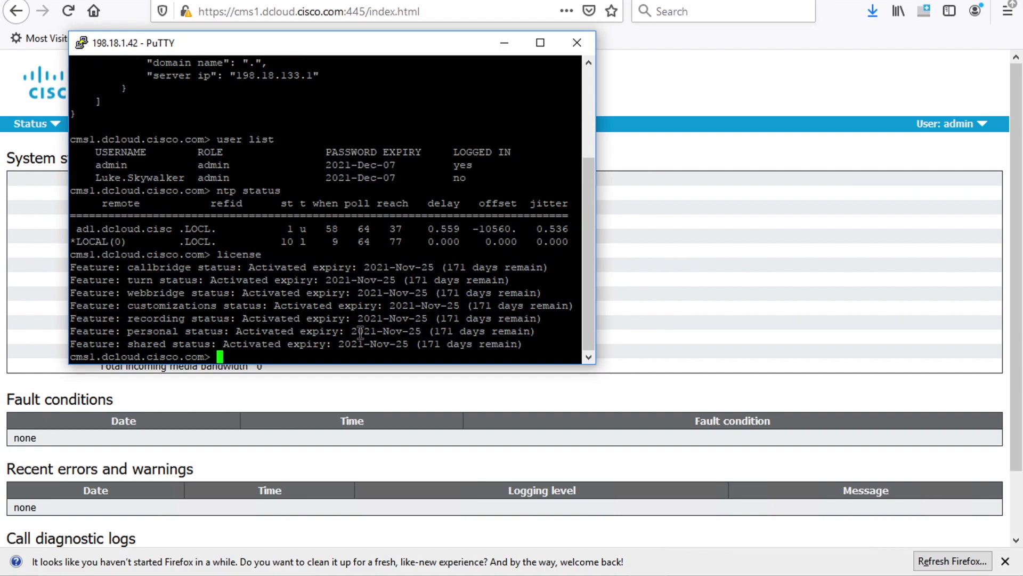
pyautogui.write('pki list')
pyautogui.press('Return')
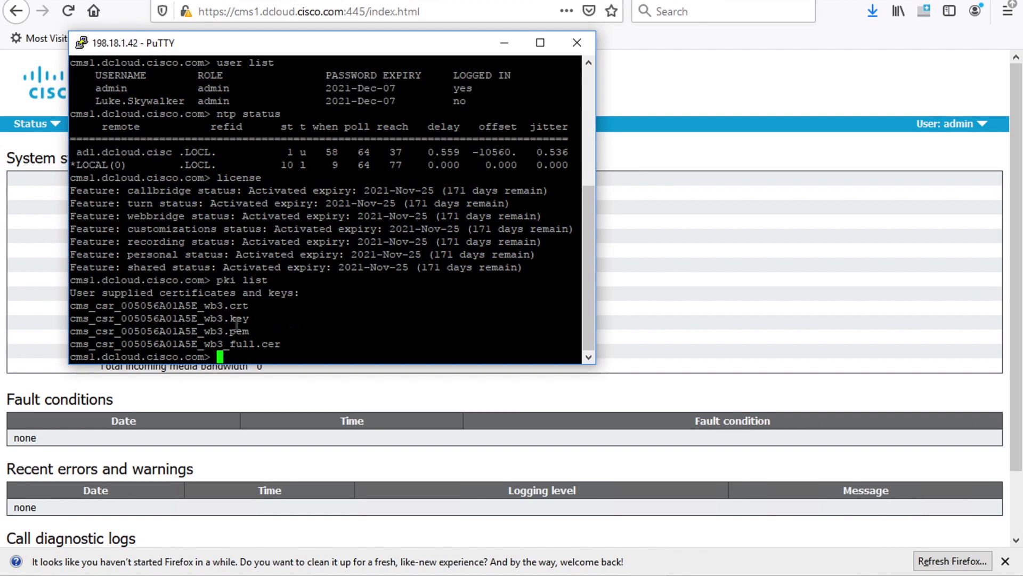
# Show the webbridge command options and the webbridge3 status
pyautogui.write('webbridge ?')
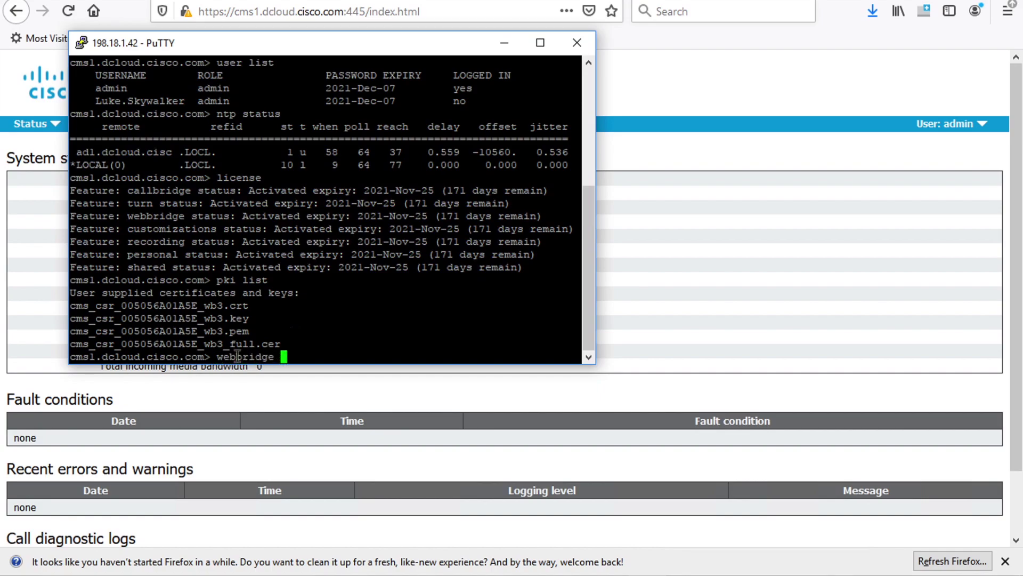
pyautogui.press('Return')
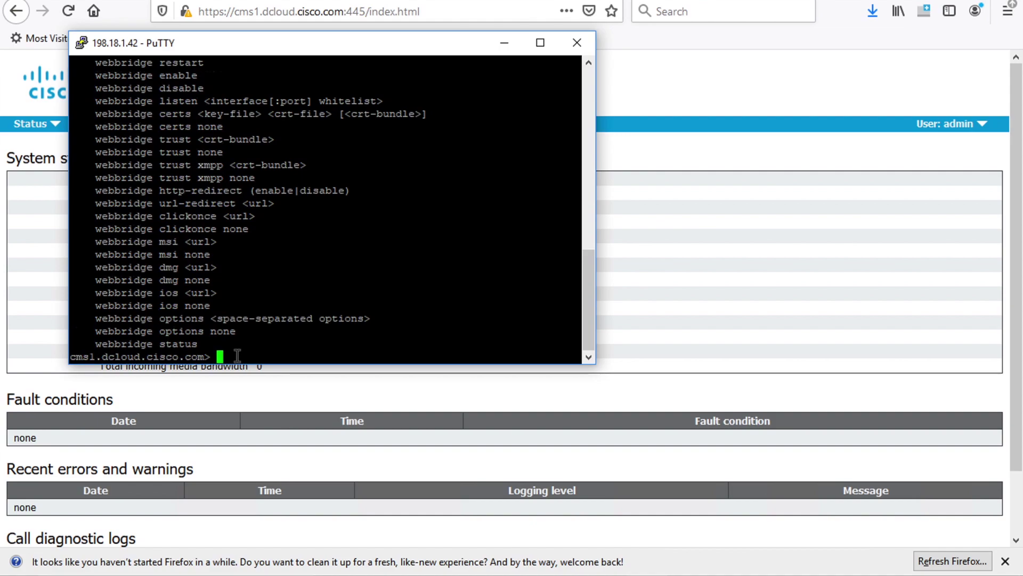
pyautogui.write('webbridge3')
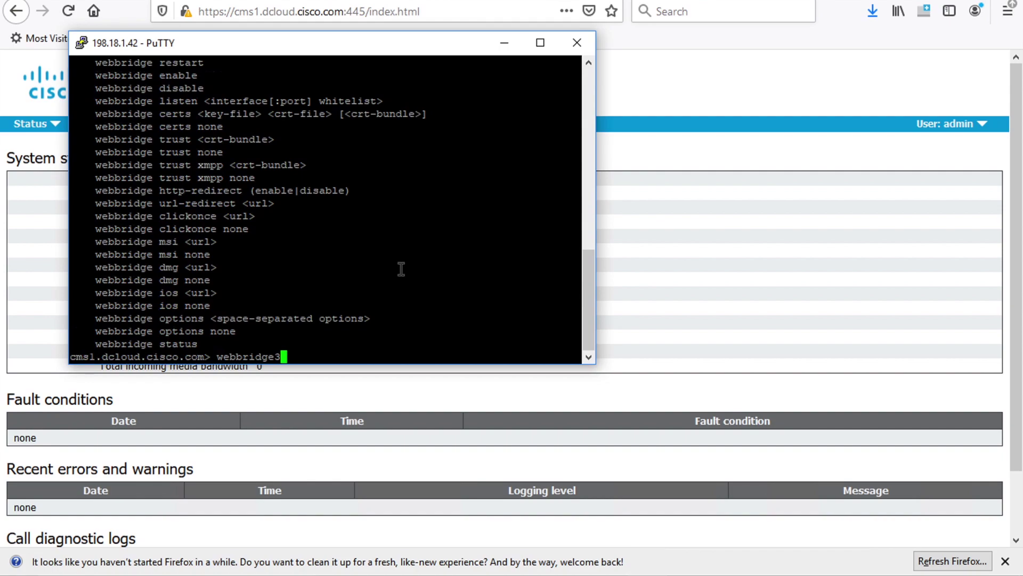
pyautogui.press('Return')
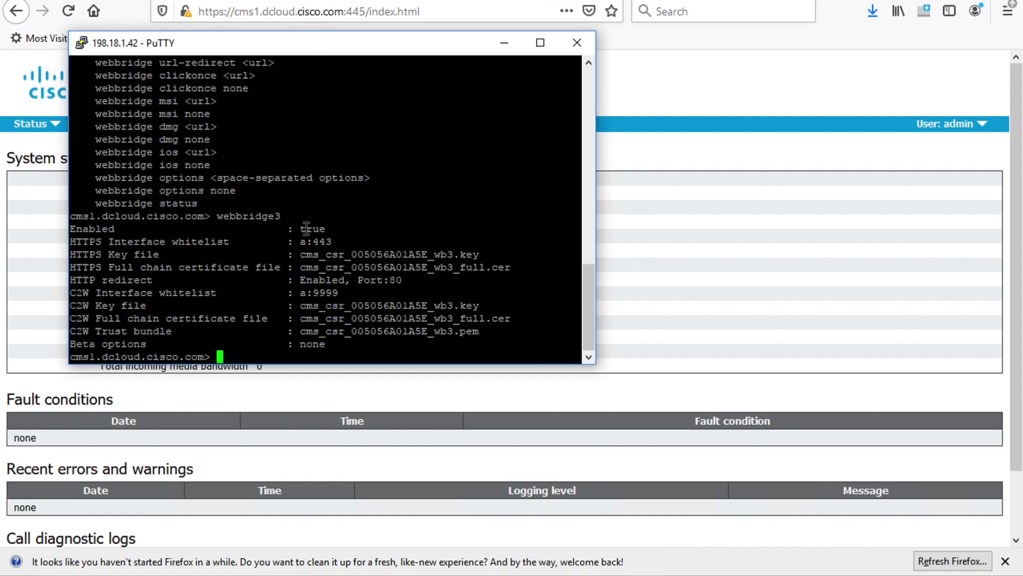
# Highlight HTTPS port 443, HTTP redirect port 80 and C2W port 9999, then return to Web Admin
pyautogui.moveTo(314, 241); pyautogui.dragTo(452, 300)
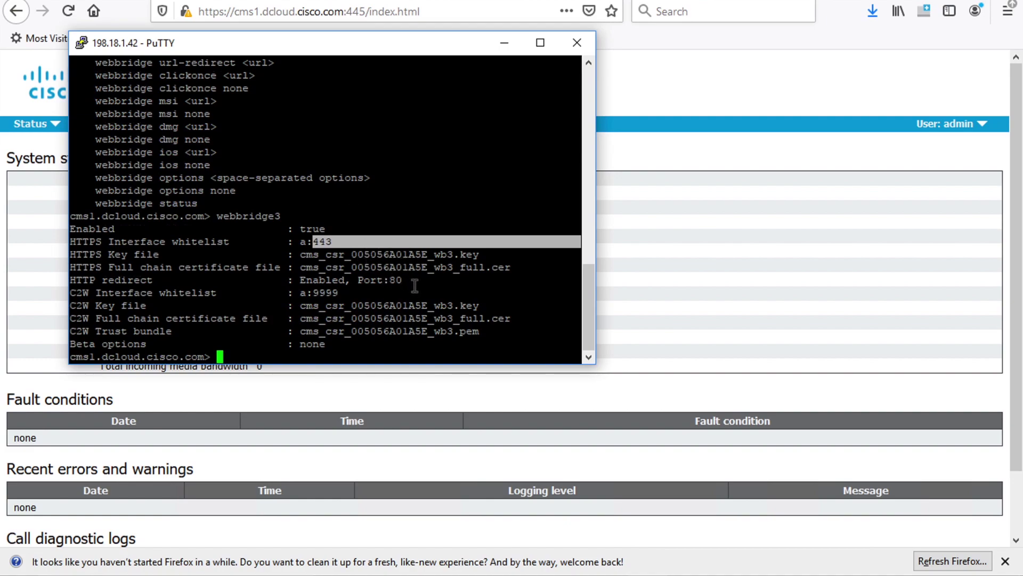
pyautogui.moveTo(404, 282); pyautogui.dragTo(301, 281)
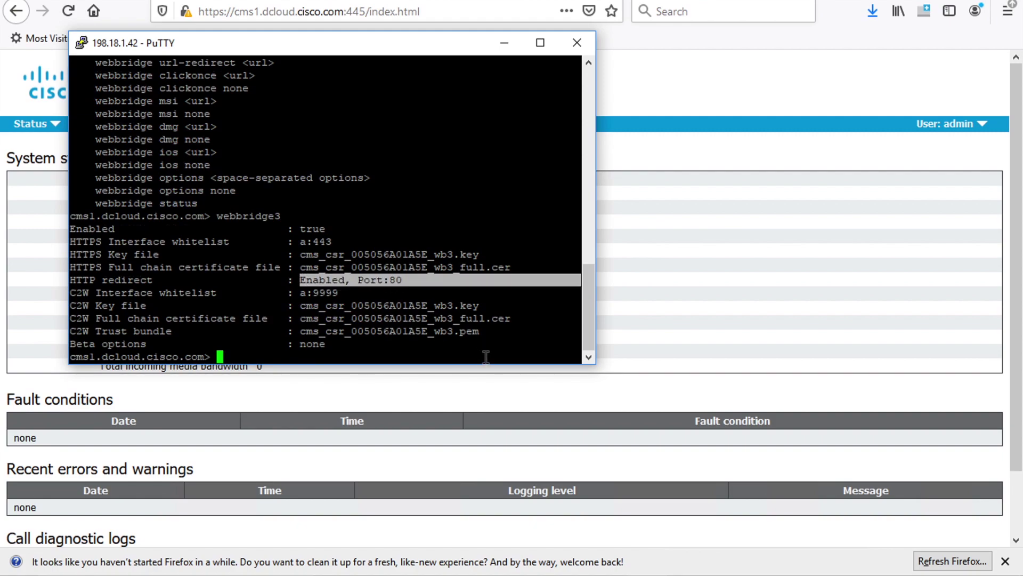
pyautogui.moveTo(336, 293); pyautogui.dragTo(300, 293)
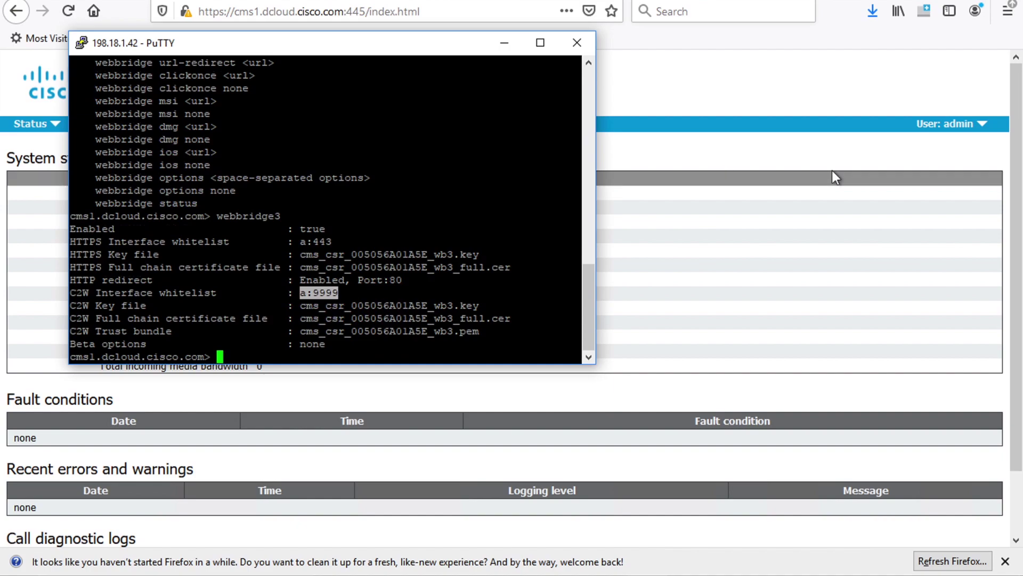
pyautogui.click(735, 57)
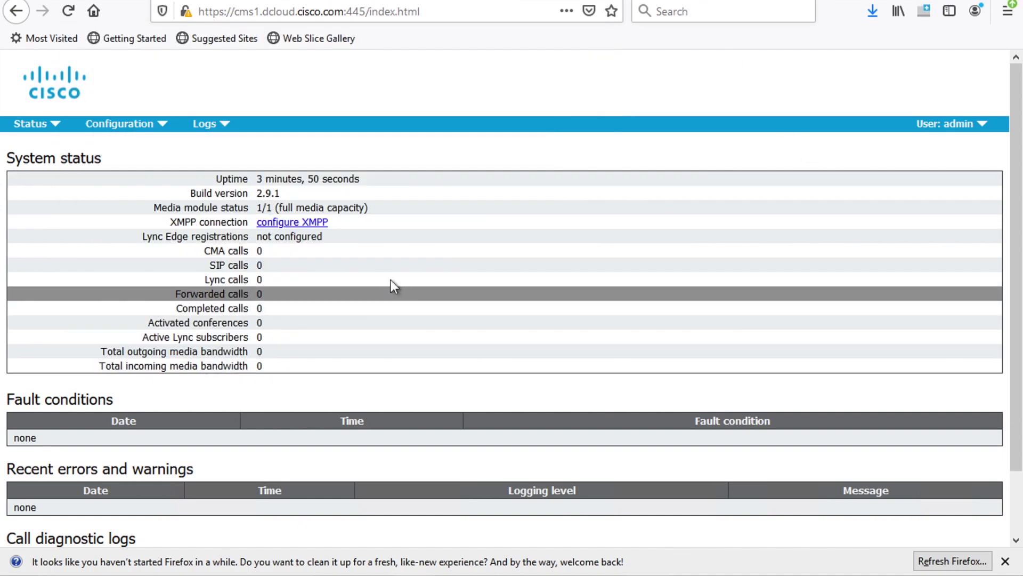
# Open Status > Users to review imported directory users with e-mail, XMPP ID and tenant None
pyautogui.click(37, 126)
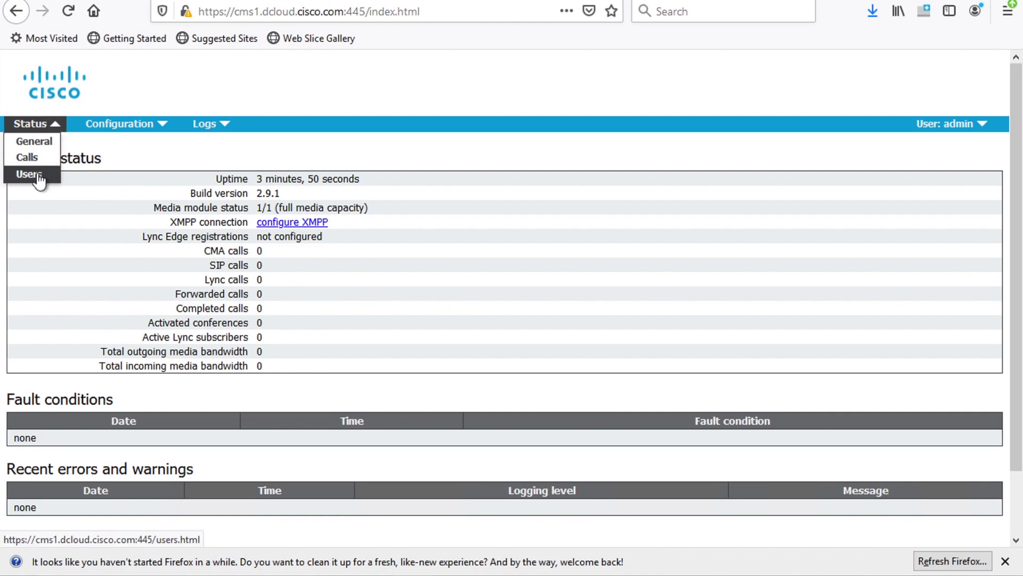
pyautogui.click(38, 176)
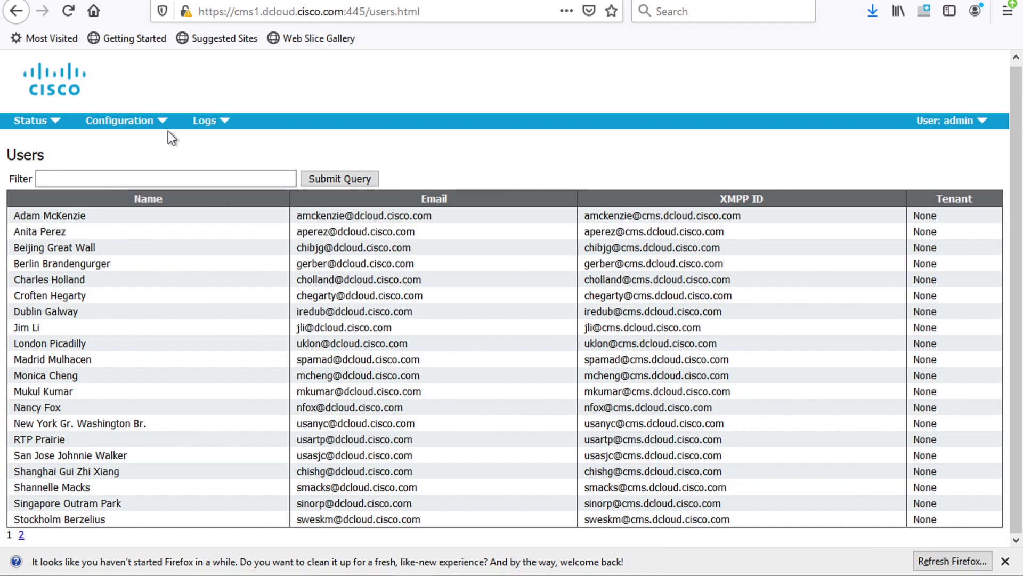
pyautogui.click(140, 122)
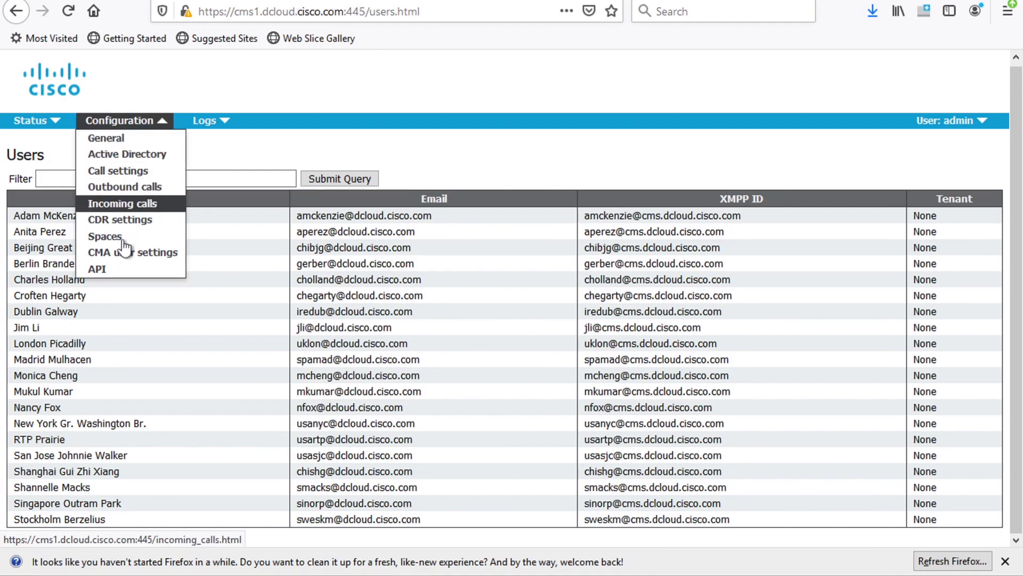
# Open Configuration > Spaces and go to page 2, ending with testCospace (call ID 1706)
pyautogui.click(120, 239)
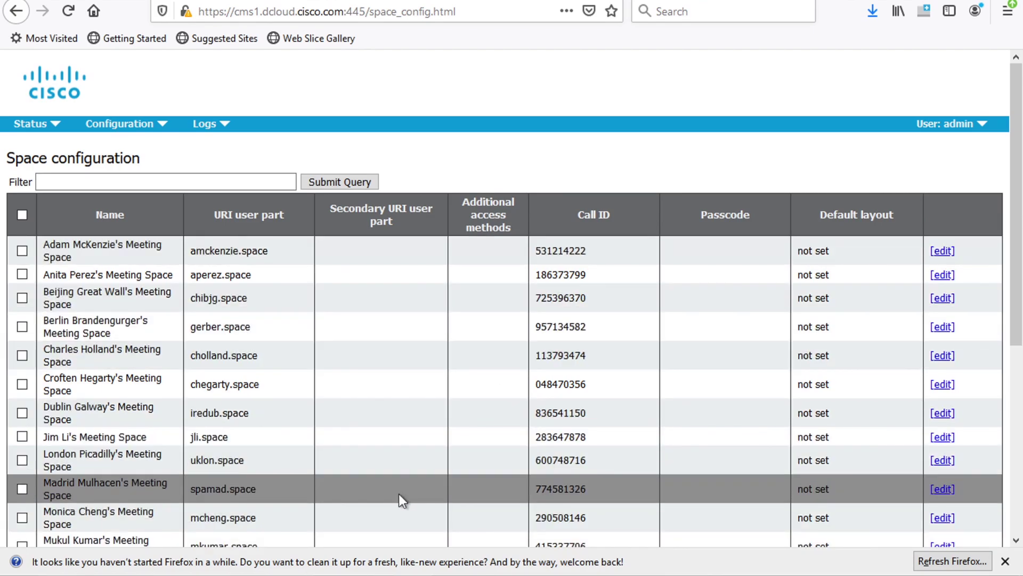
pyautogui.scroll(-5, 399, 494)
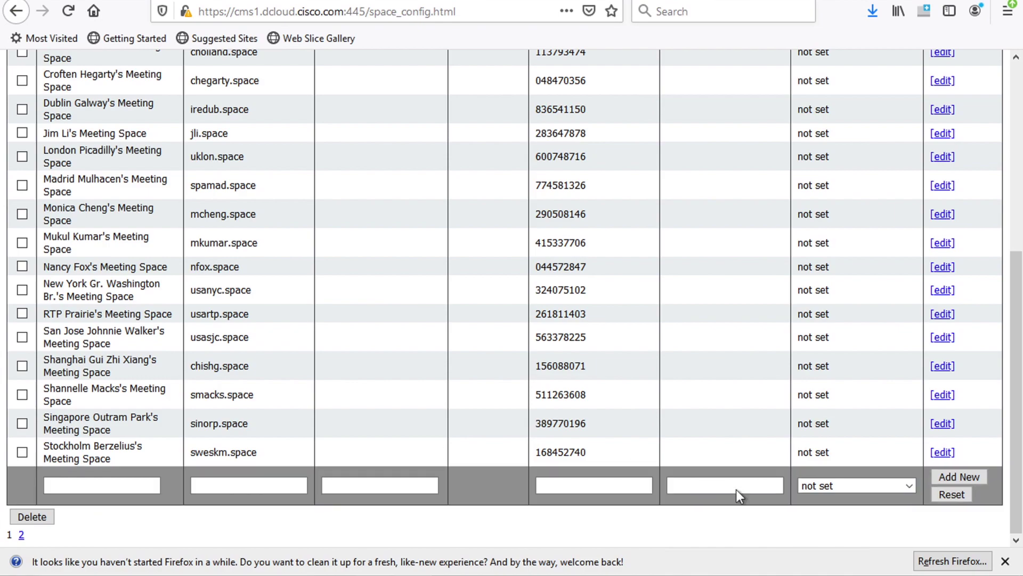
pyautogui.click(22, 535)
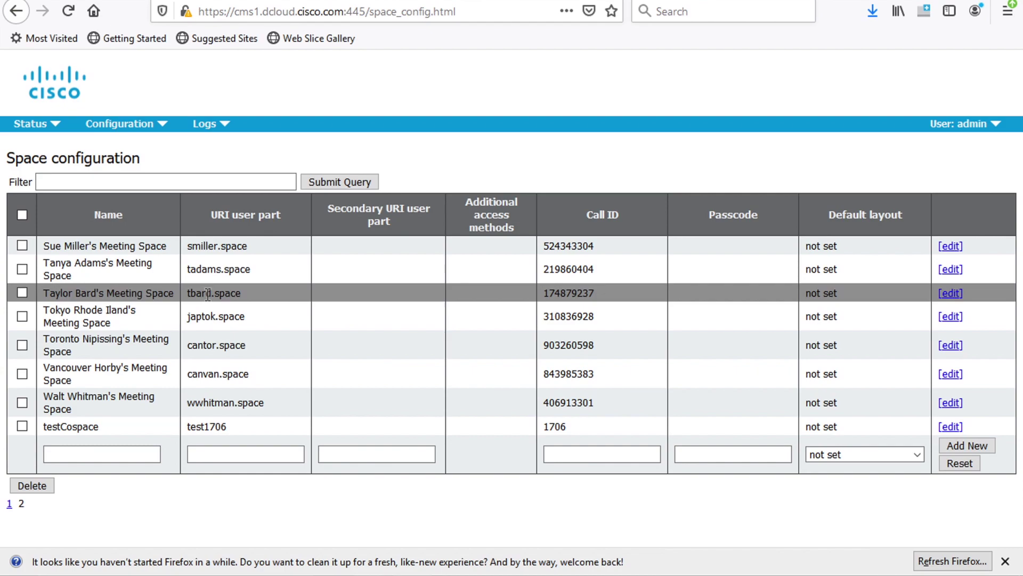
# Review the Outbound calls settings, then open the Incoming calls configuration page
pyautogui.click(146, 128)
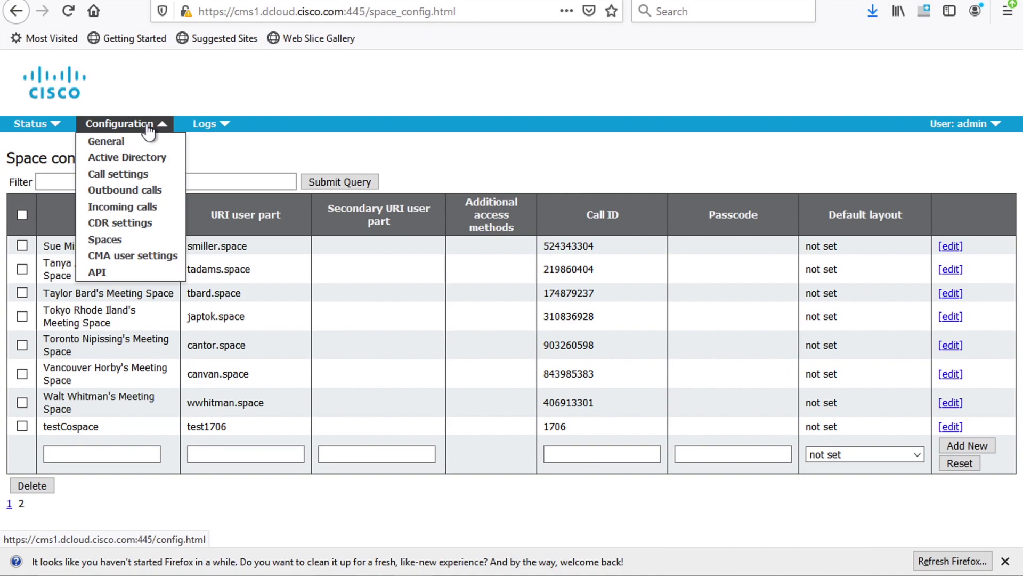
pyautogui.click(140, 190)
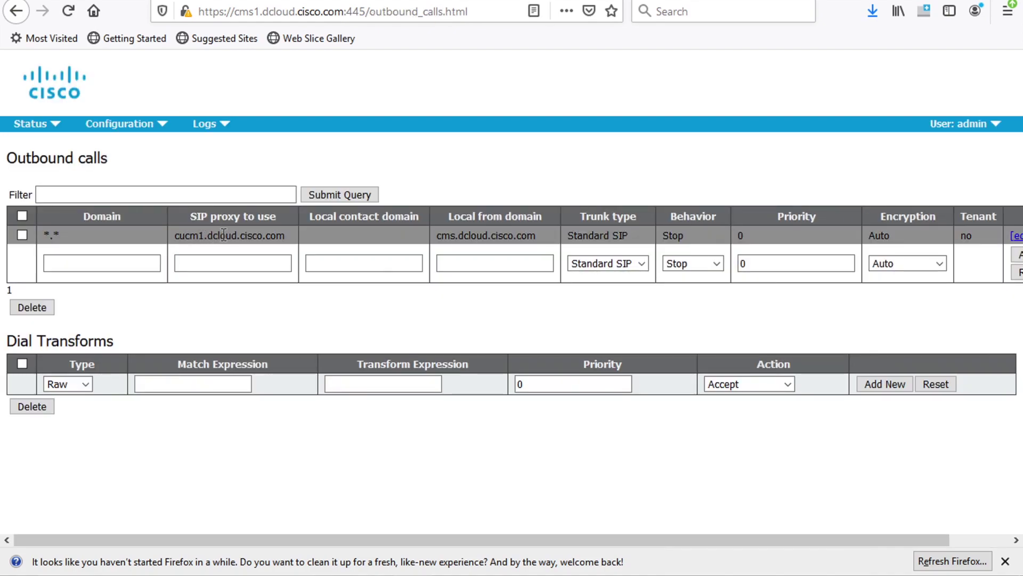
pyautogui.click(138, 128)
pyautogui.click(126, 207)
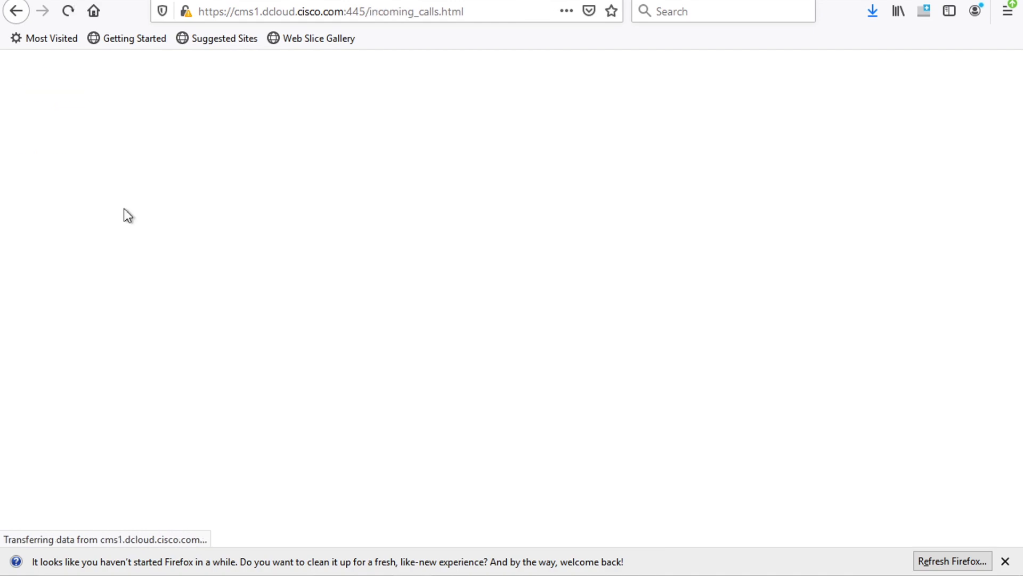